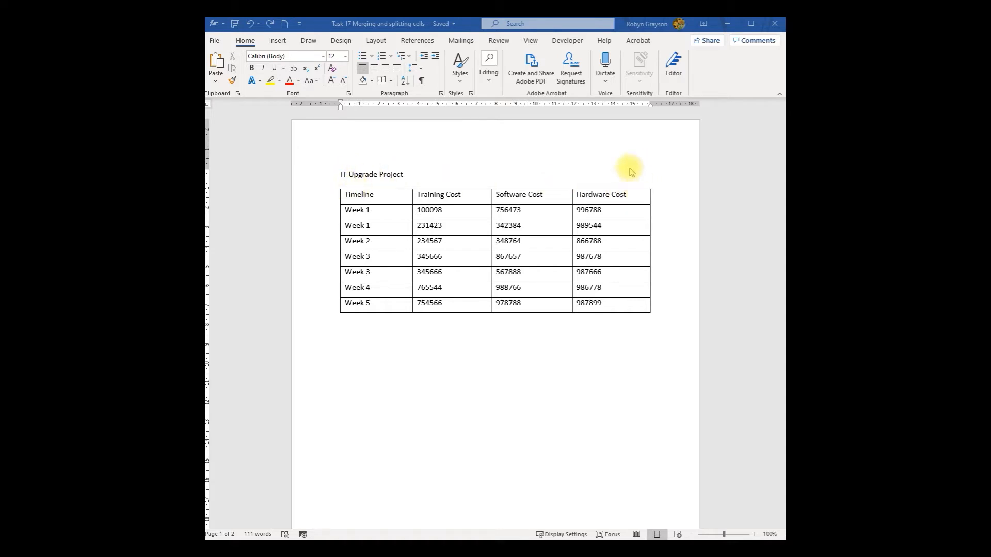
Insert a new blank row above the table's Timeline header row.
double_click(349, 198)
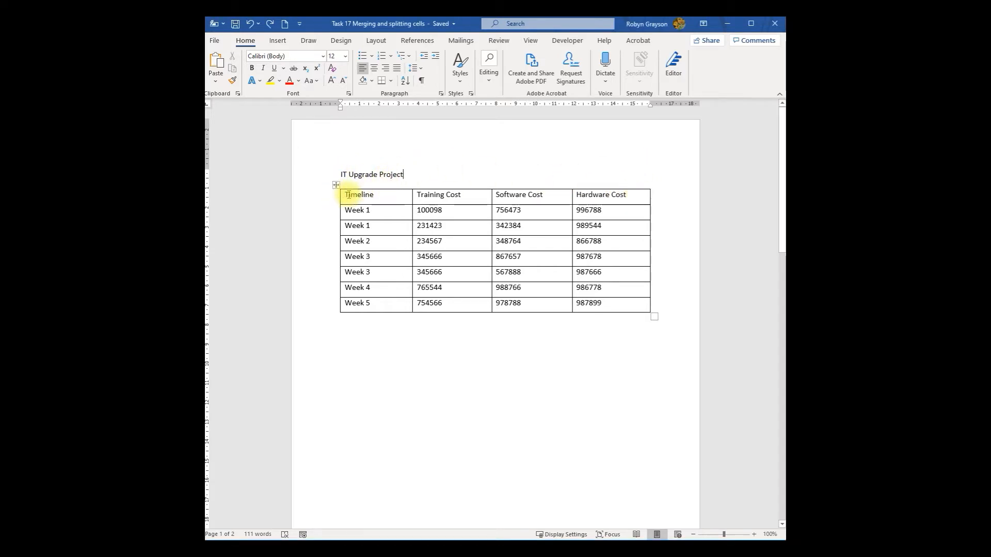
left_click(350, 195)
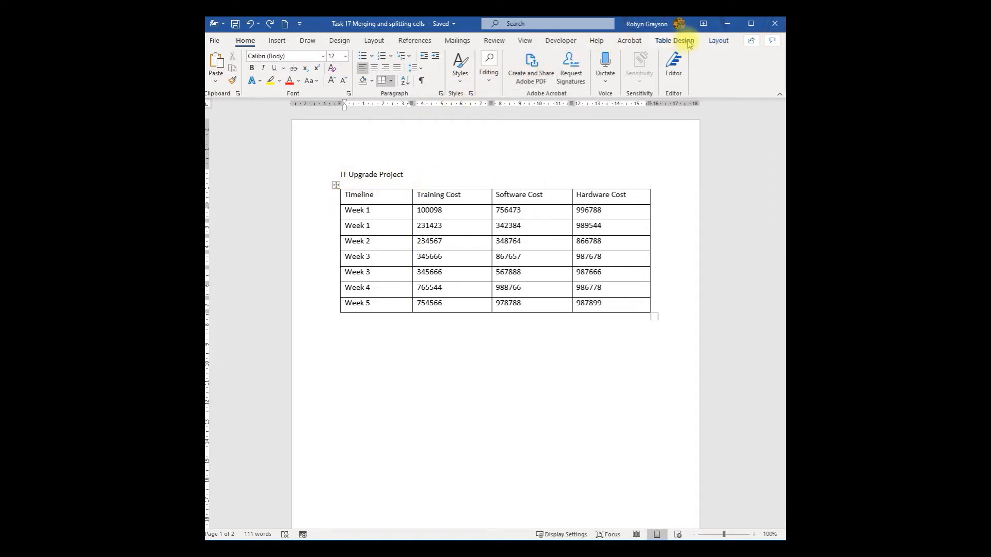
left_click(718, 40)
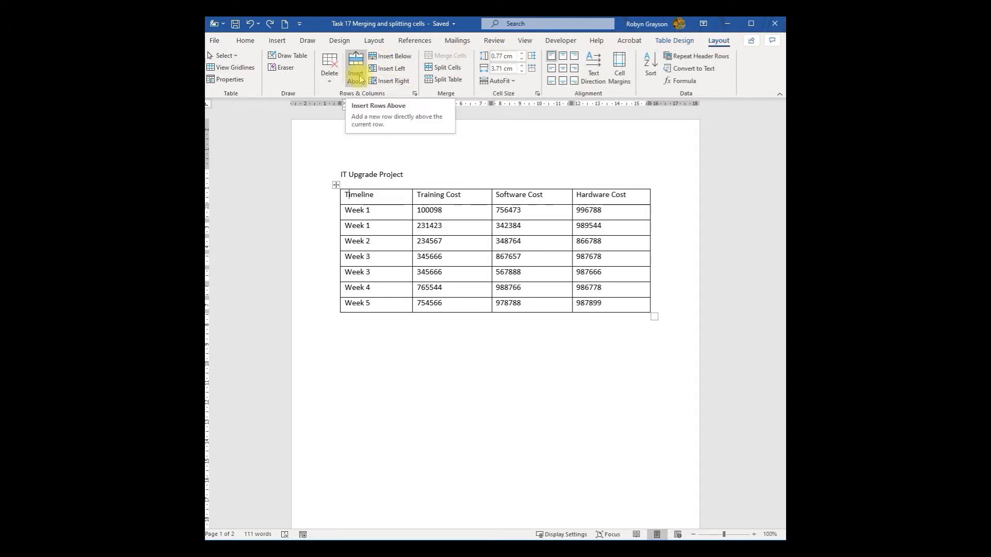
right_click(349, 201)
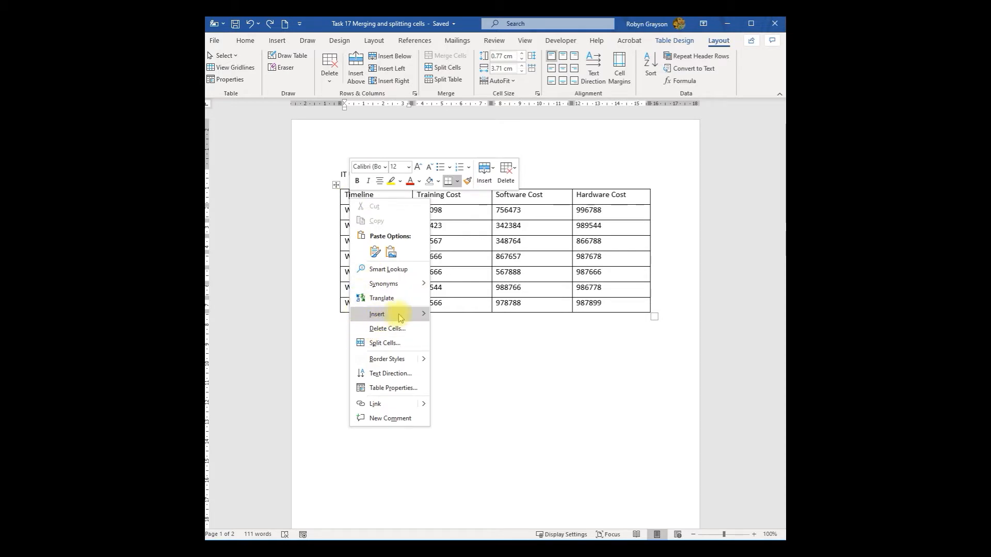
mouse_move(421, 314)
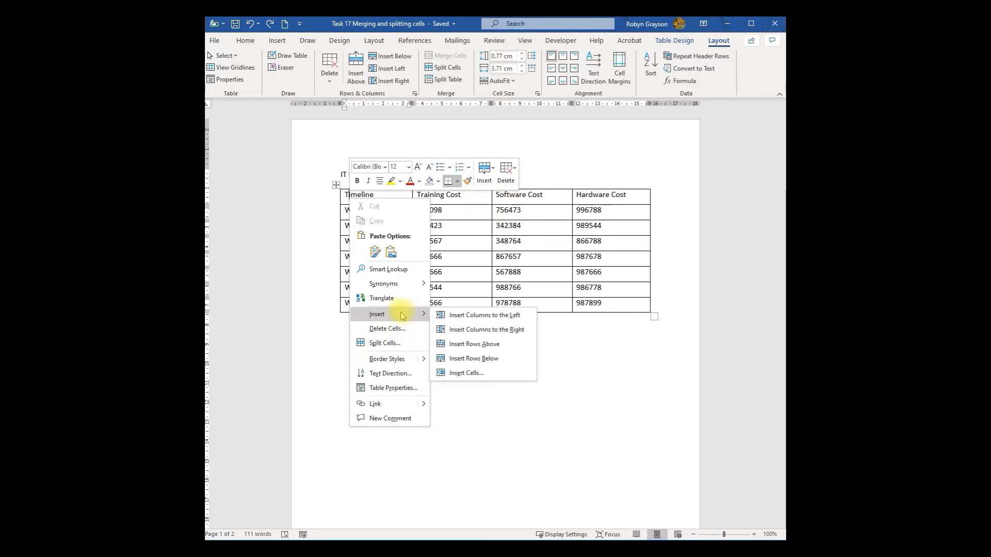
left_click(480, 344)
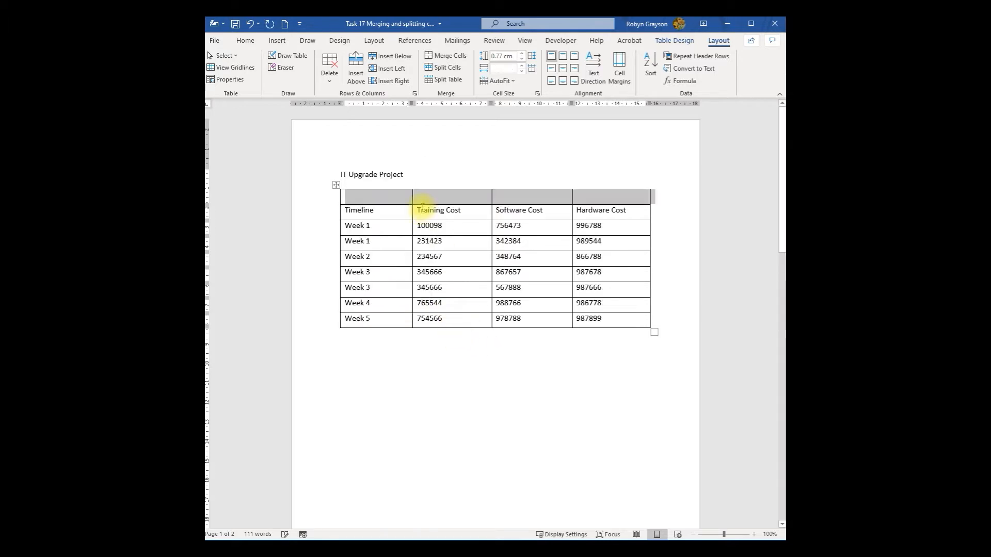
Move the IT Upgrade Project title into the first cell of the blank row and remove the extra line beneath it.
left_click(456, 203)
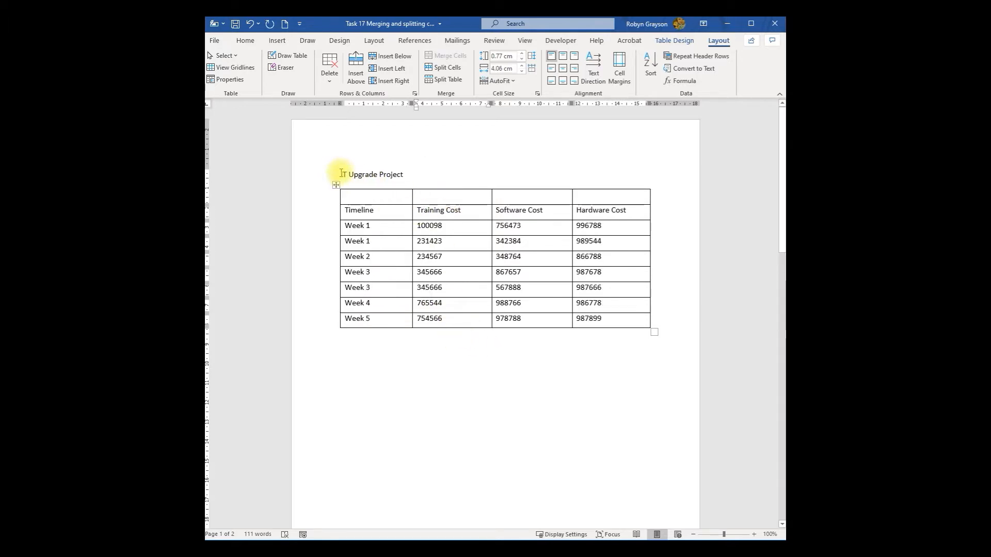
left_click_drag(339, 174, 361, 198)
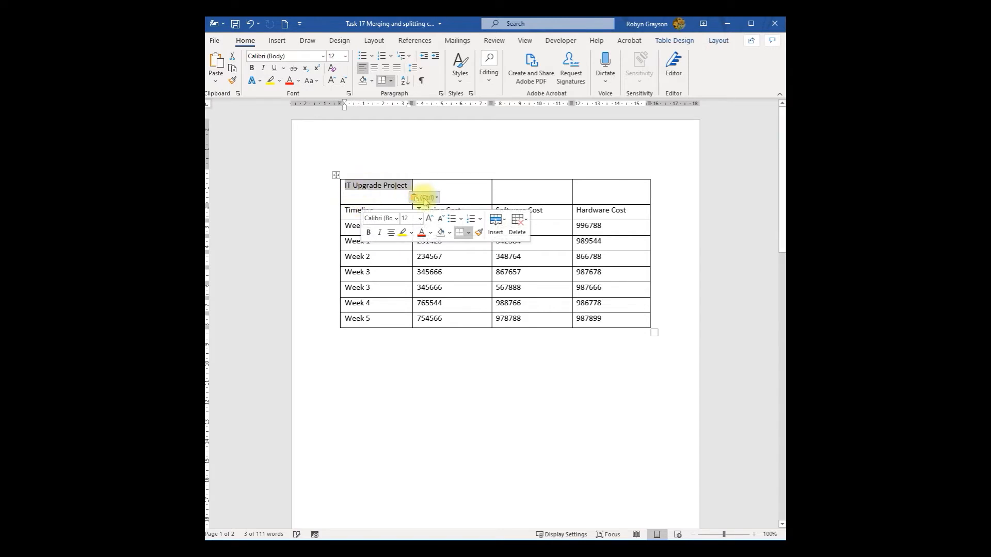
left_click(371, 193)
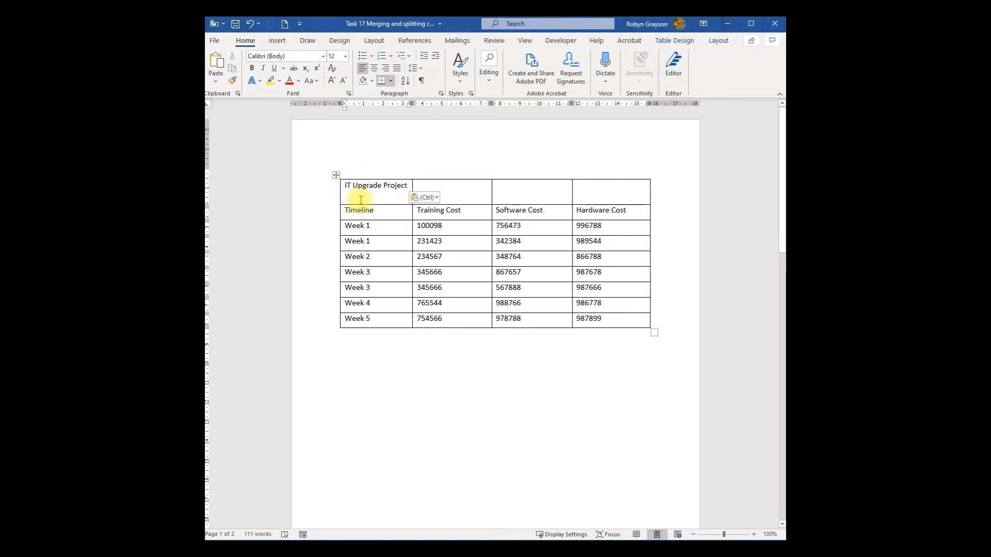
key("BackSpace")
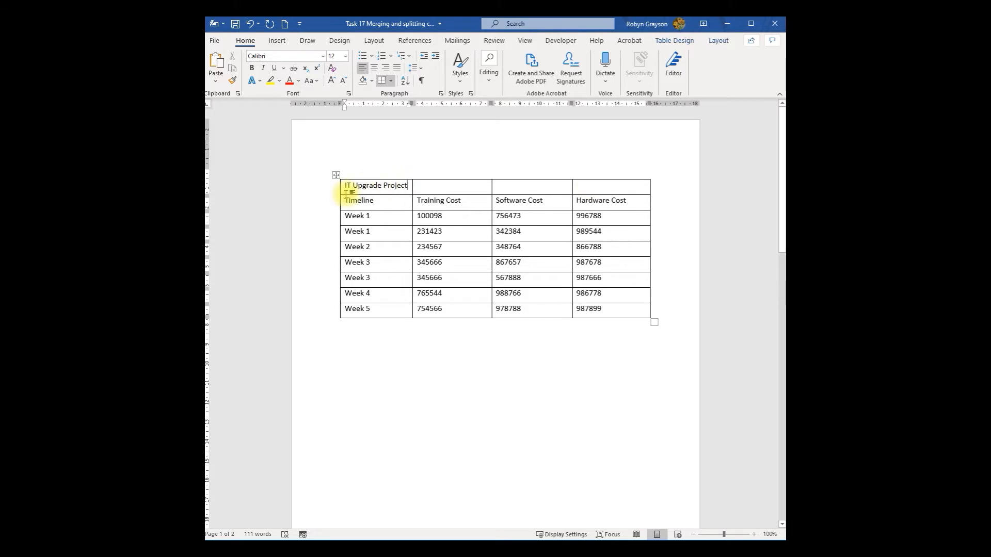
Merge the top row's four cells into one, and center and bold the IT Upgrade Project title.
left_click_drag(348, 187, 583, 189)
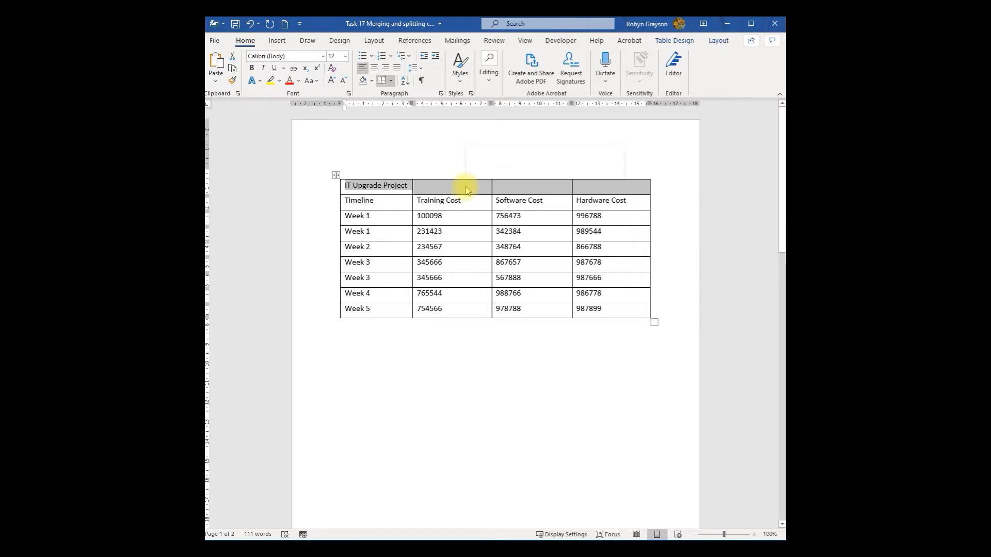
right_click(466, 189)
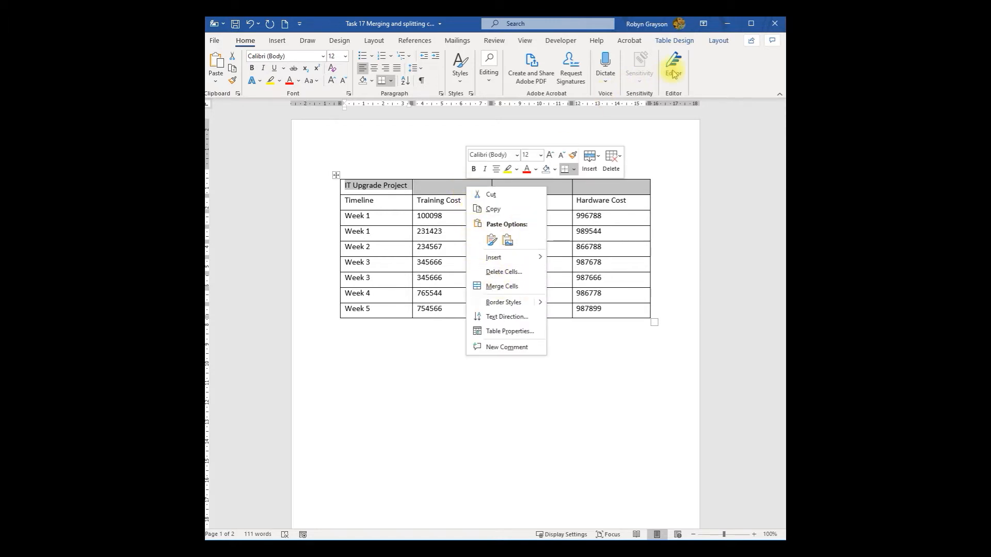
left_click(718, 40)
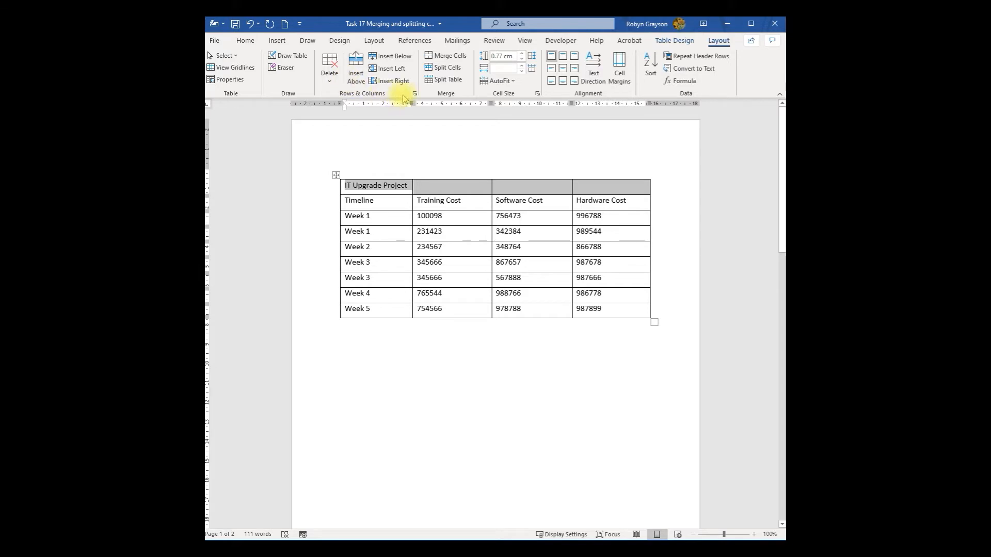
left_click(450, 57)
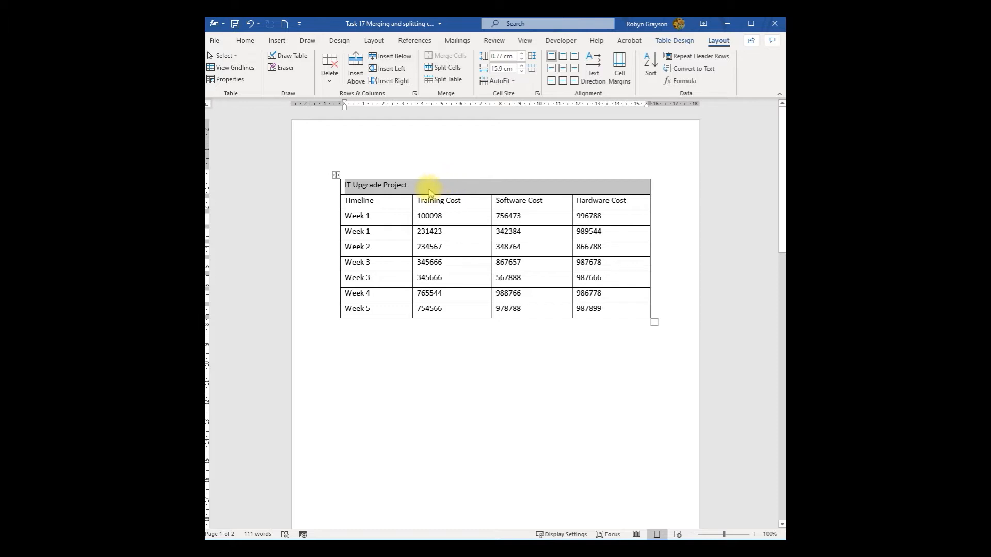
key("ctrl+e")
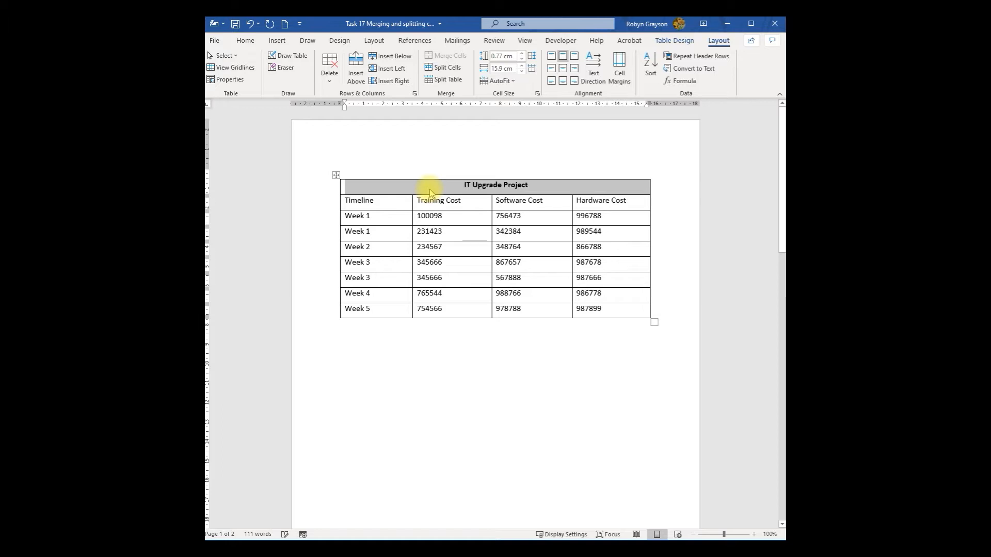
left_click(552, 186)
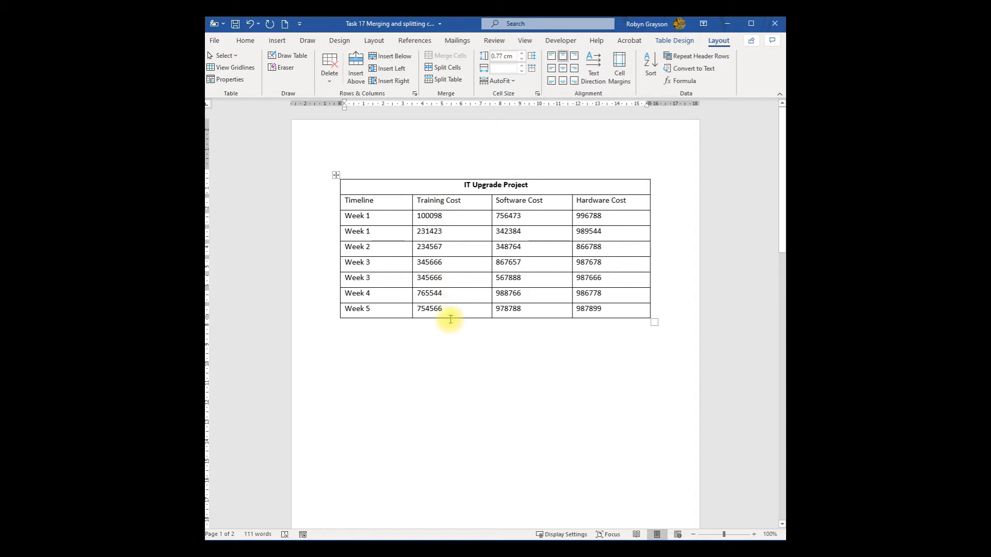
Split the table at the Timeline header row so the title row stands apart from the data.
left_click(447, 177)
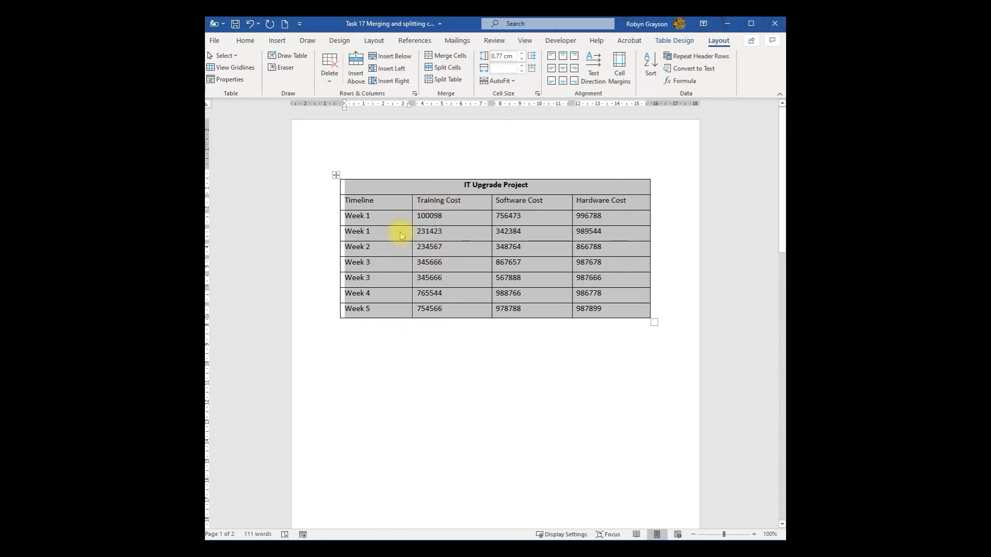
left_click(438, 185)
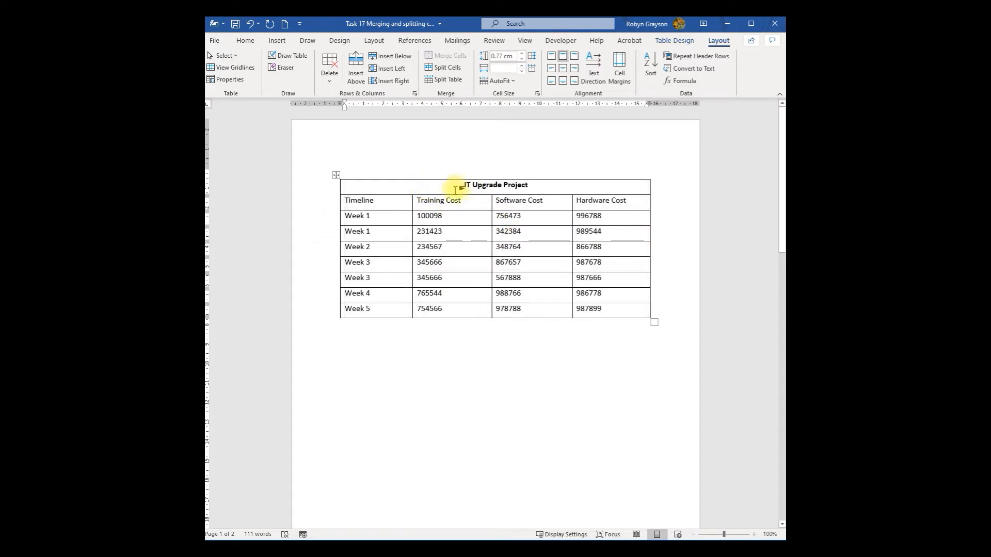
left_click(346, 200)
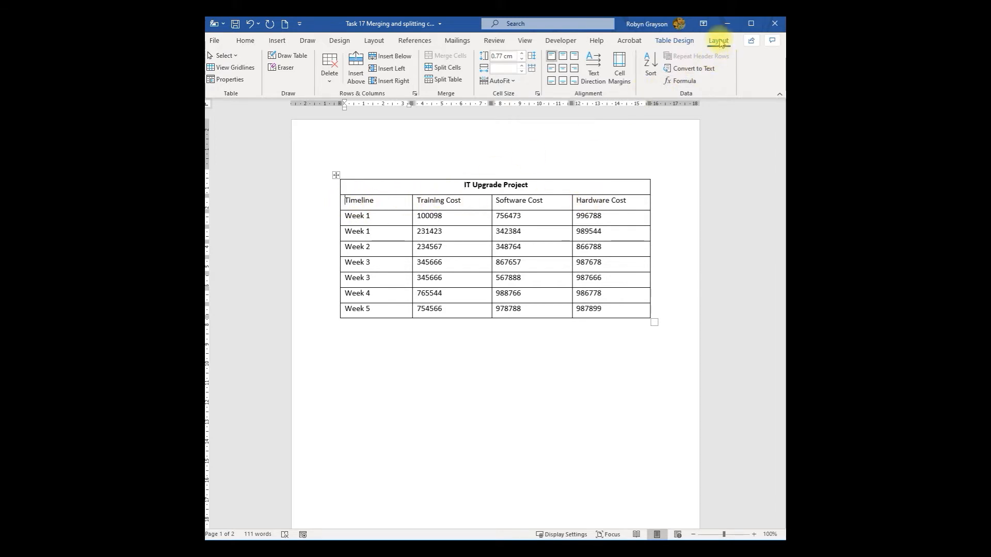
left_click(448, 81)
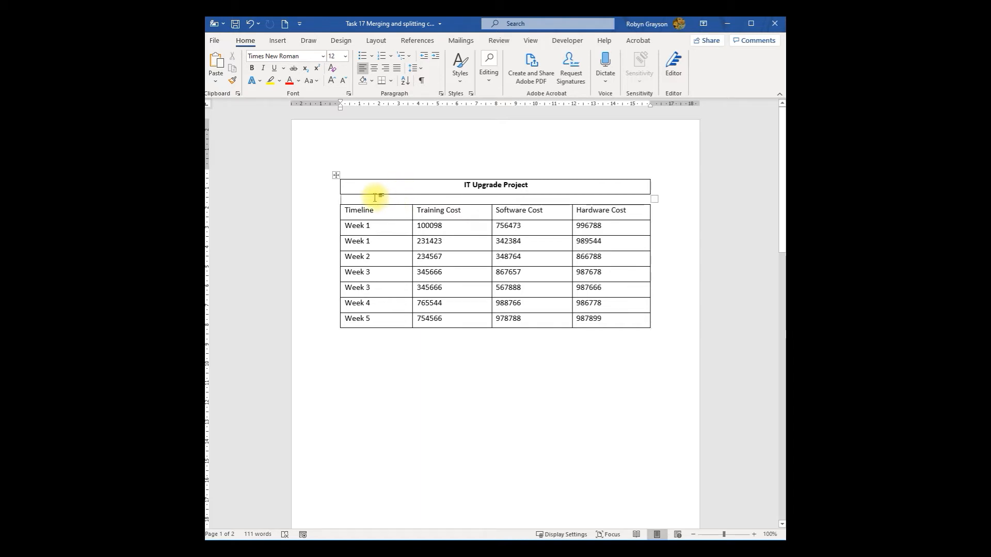
Insert a blank column between the Timeline and Training Cost columns of the data table.
left_click(440, 202)
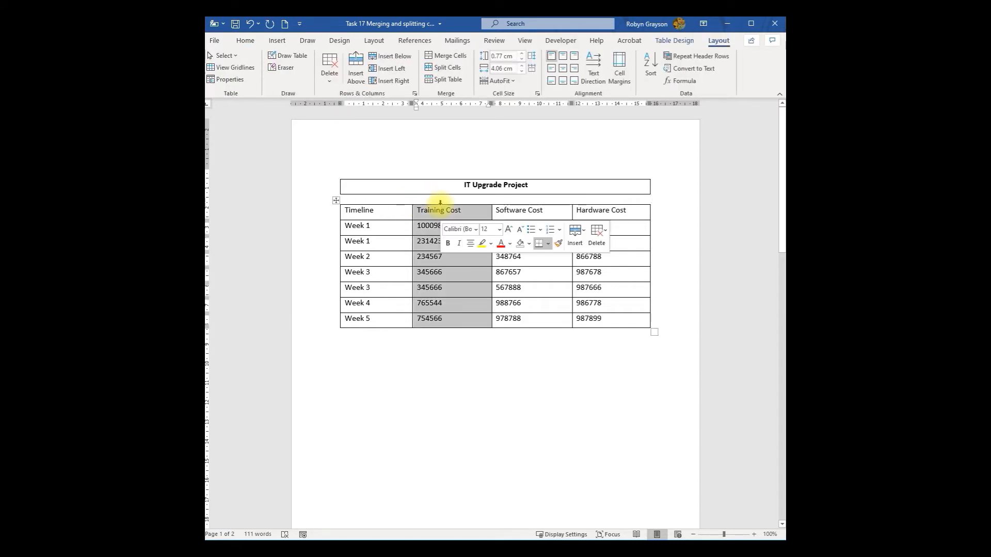
right_click(440, 203)
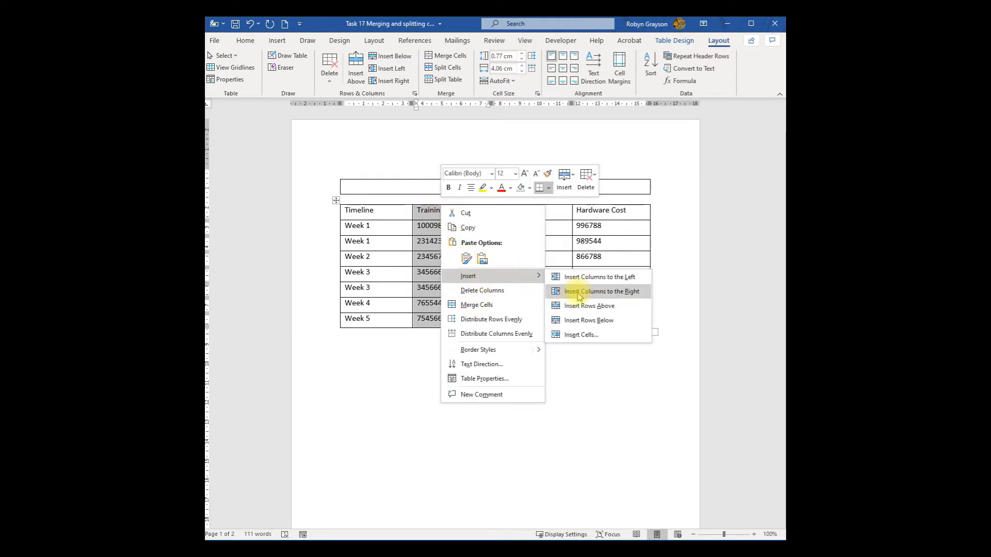
left_click(577, 277)
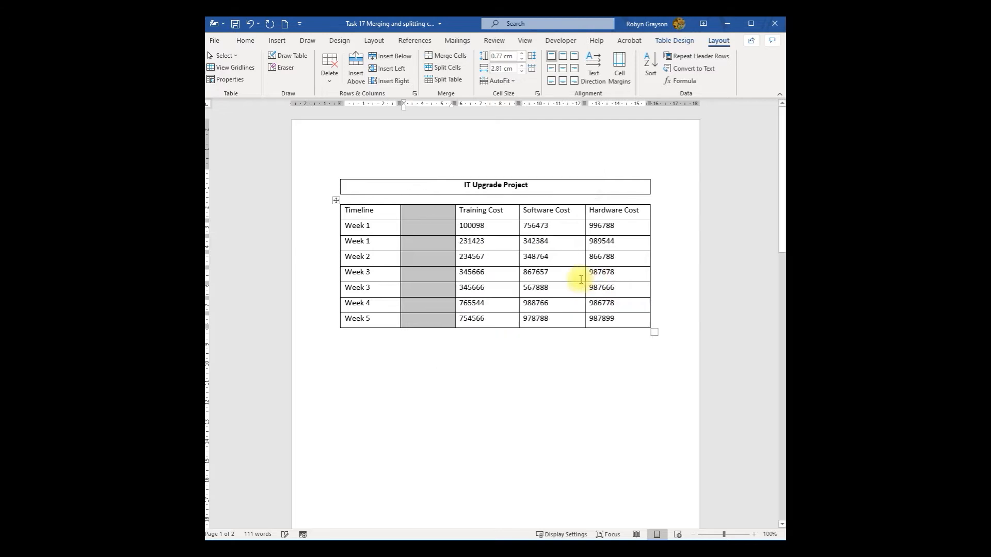
left_click(485, 210)
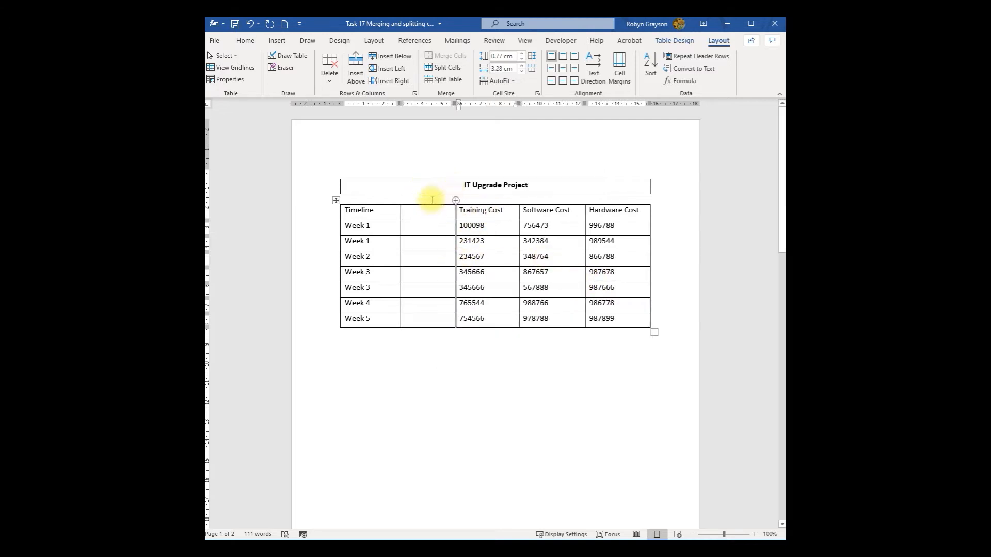
Rejoin the title row with the data table by removing the blank line between them.
mouse_move(400, 200)
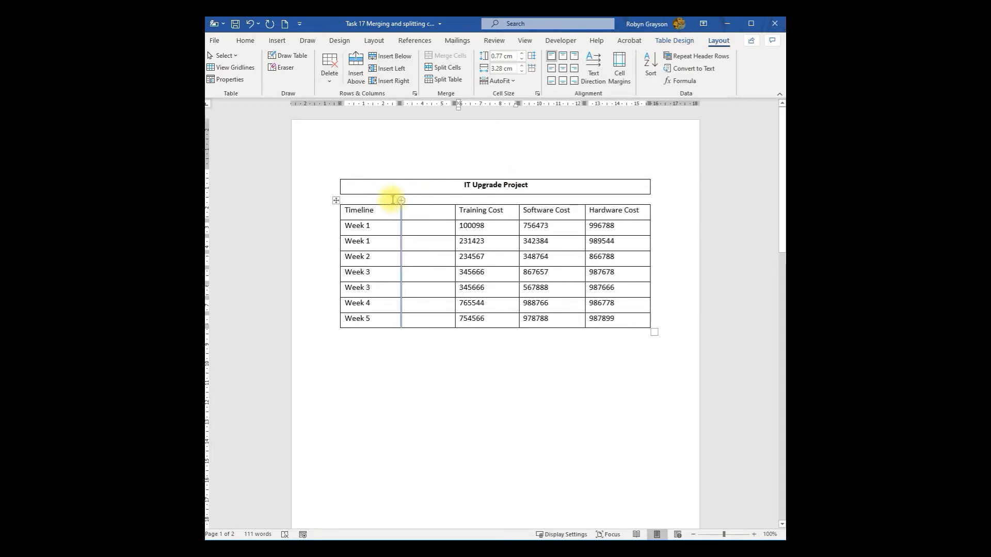
left_click(357, 198)
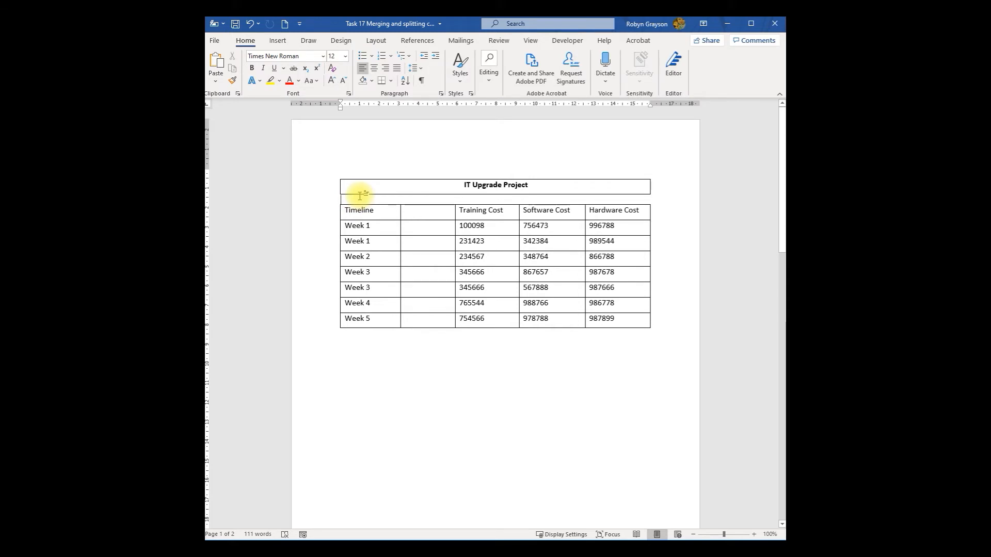
key("Delete")
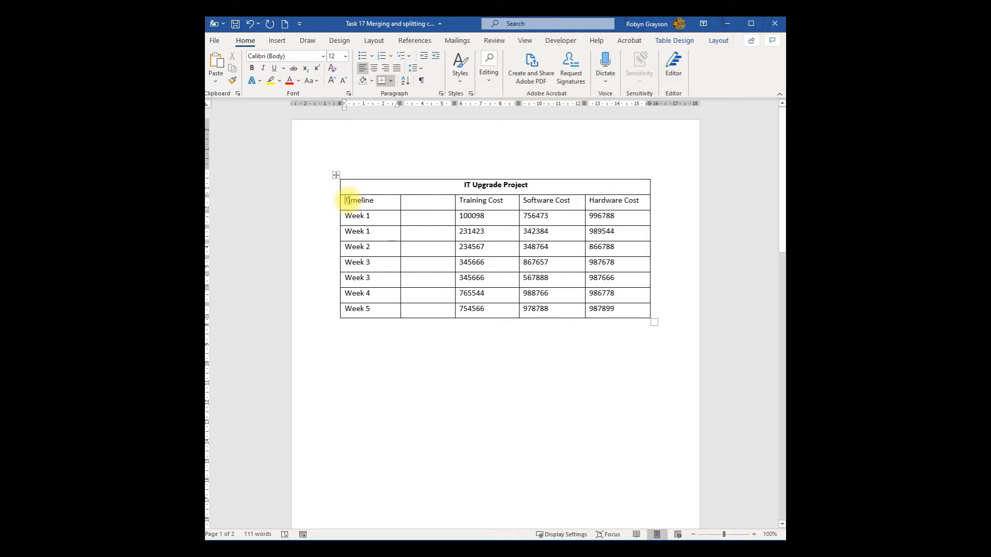
Split the table again below the title row and delete the blank column between Timeline and Training Cost.
left_click(717, 41)
left_click(443, 78)
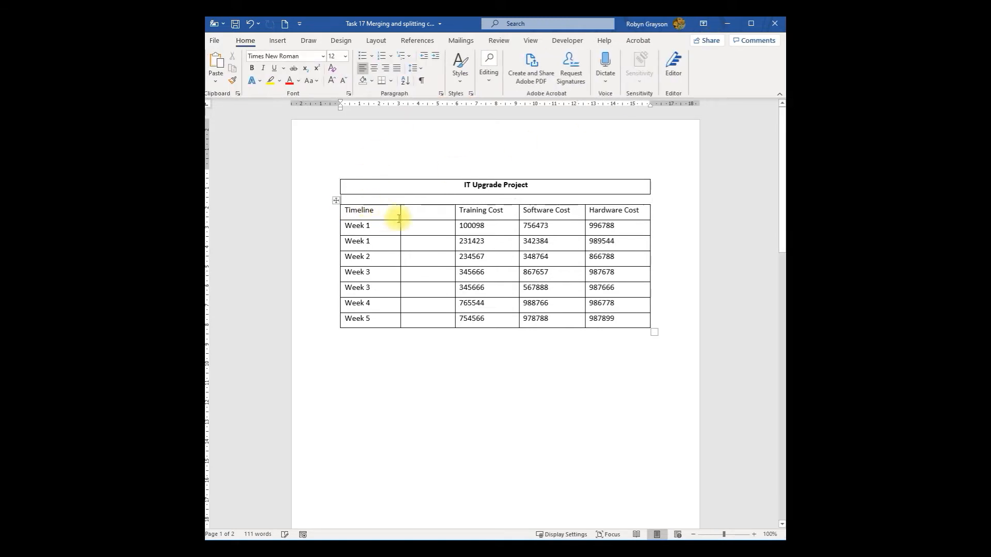
left_click(426, 203)
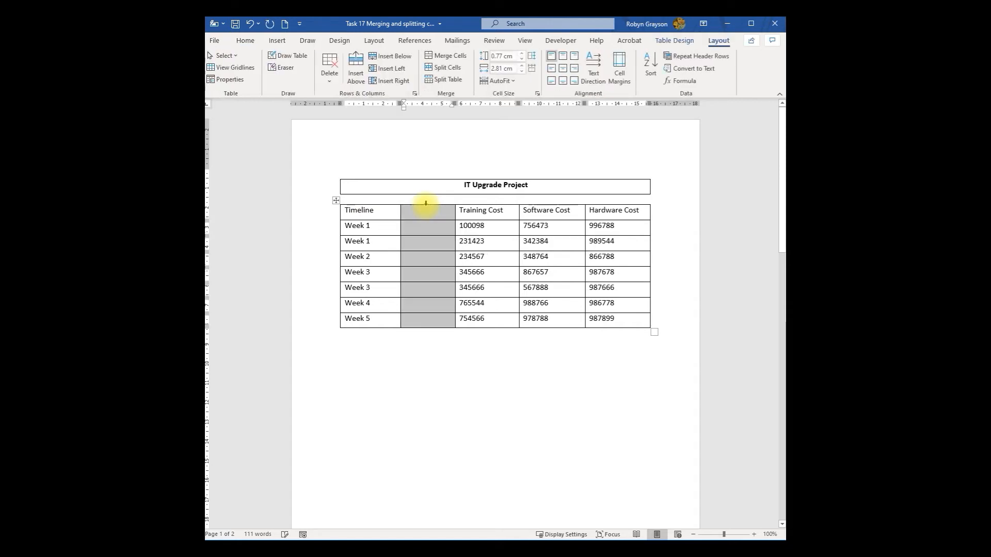
right_click(425, 204)
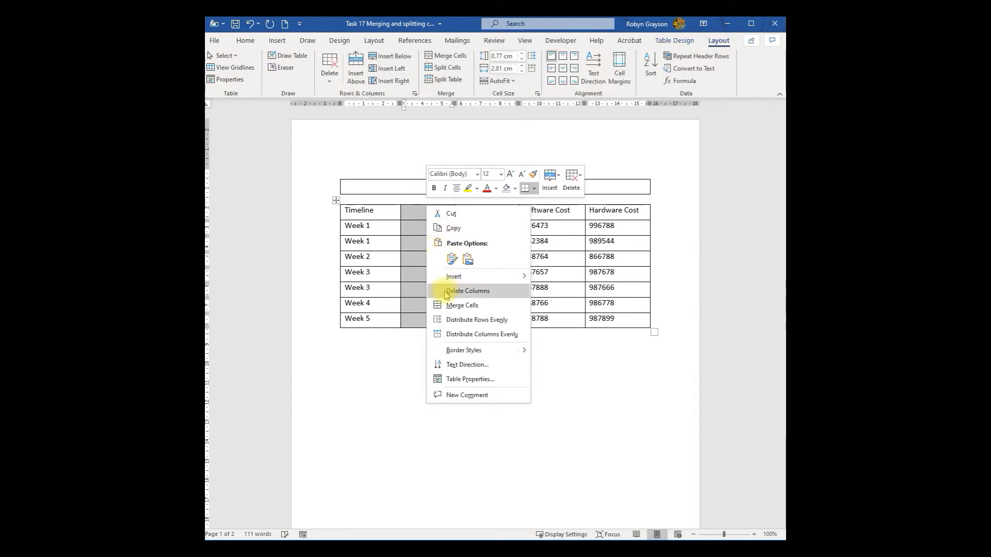
left_click(508, 294)
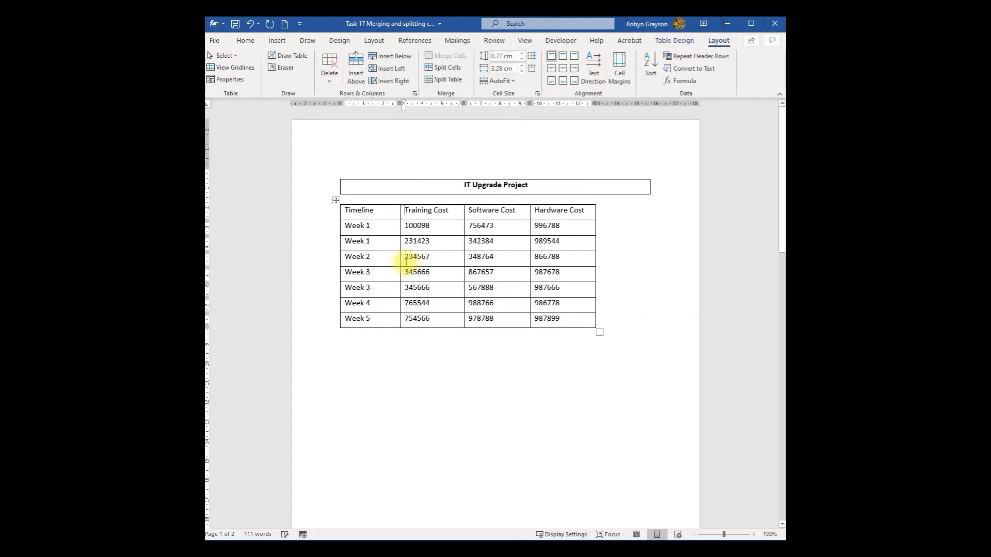
Remove the blank line under the title row to rejoin the tables, and narrow that row to match the data columns' width.
left_click(353, 199)
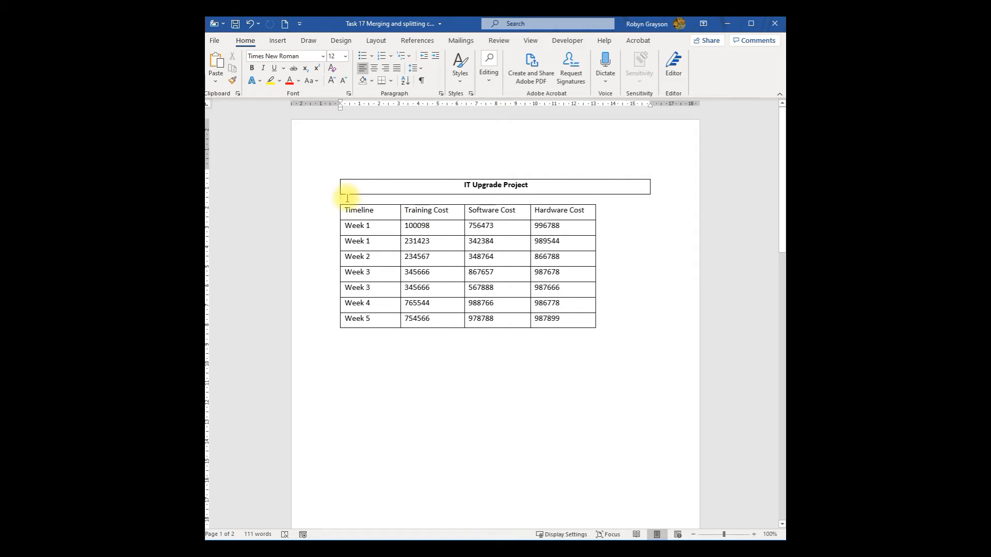
key("Delete")
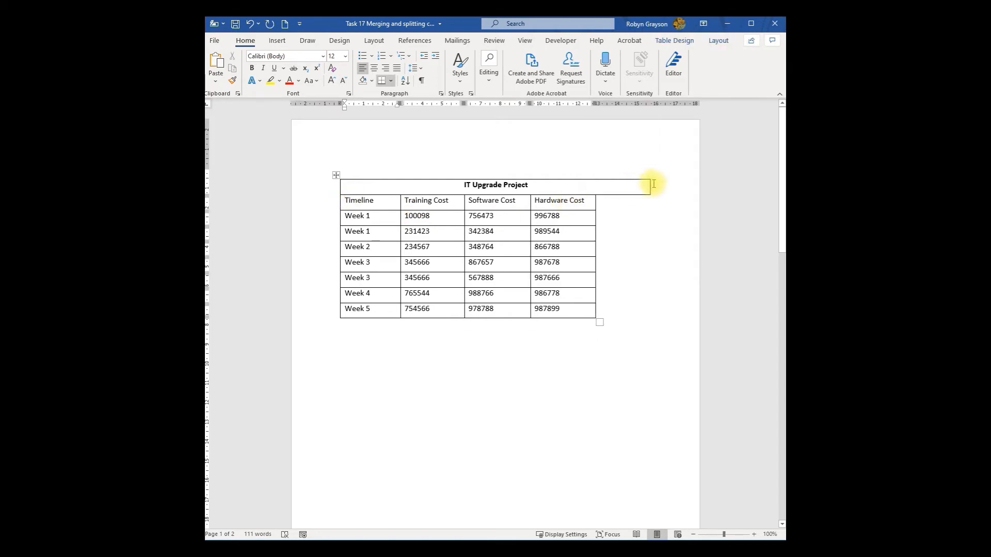
left_click_drag(648, 186, 596, 186)
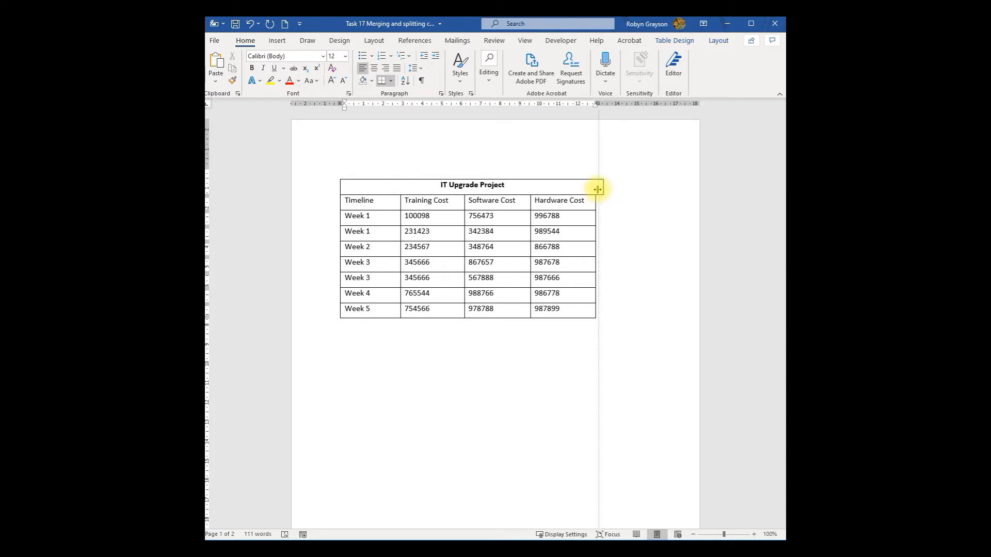
left_click(626, 221)
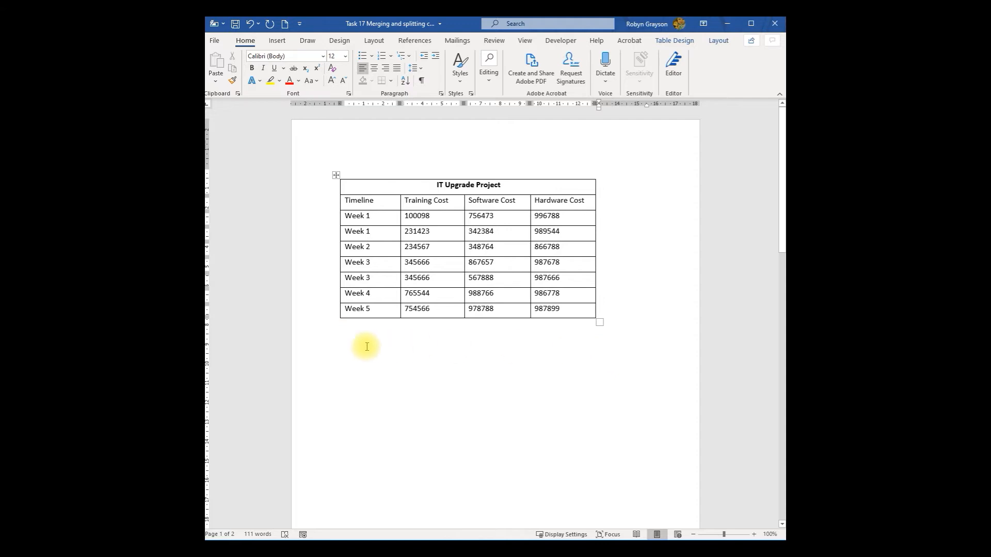
Add two blank rows to the end of the table, below the Week 5 row.
left_click(567, 310)
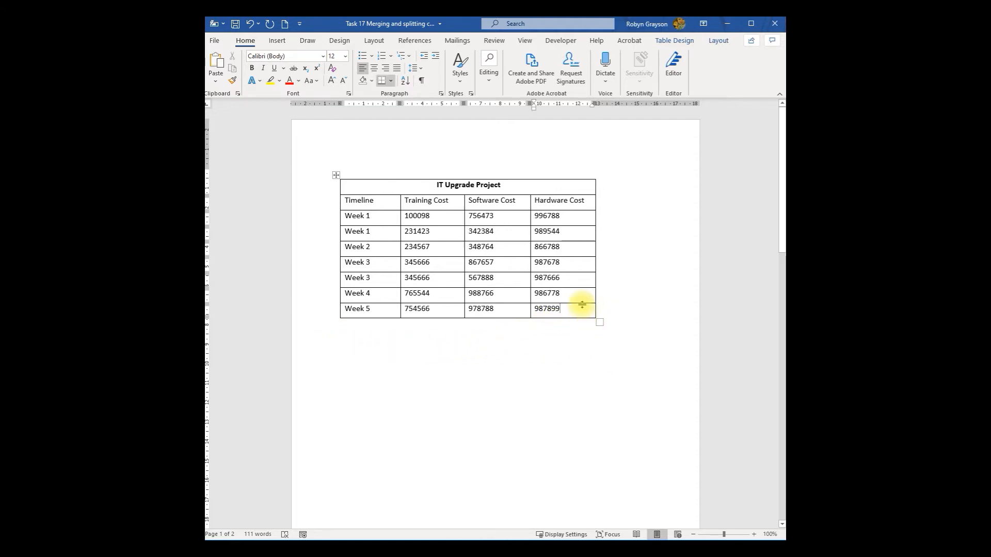
key("Tab")
left_click(550, 330)
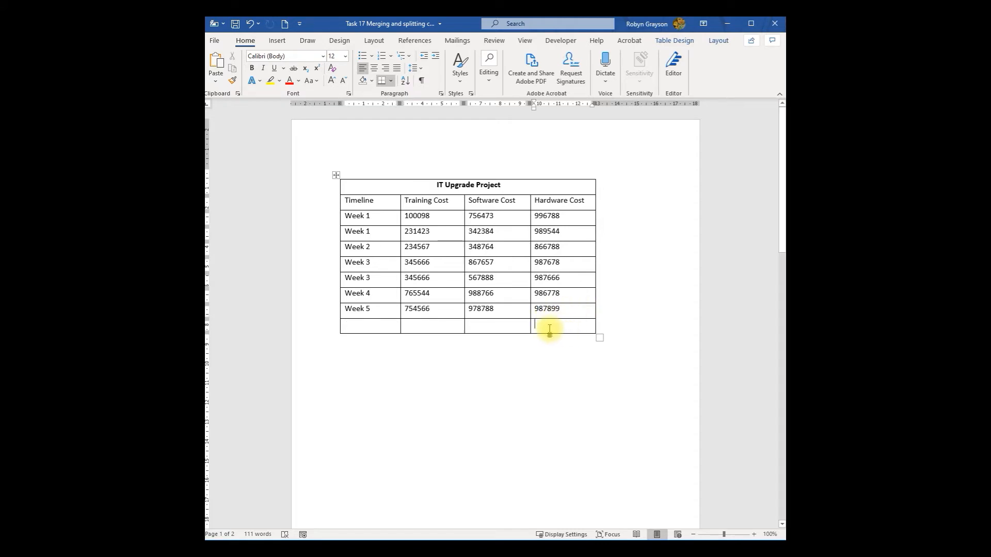
key("Tab")
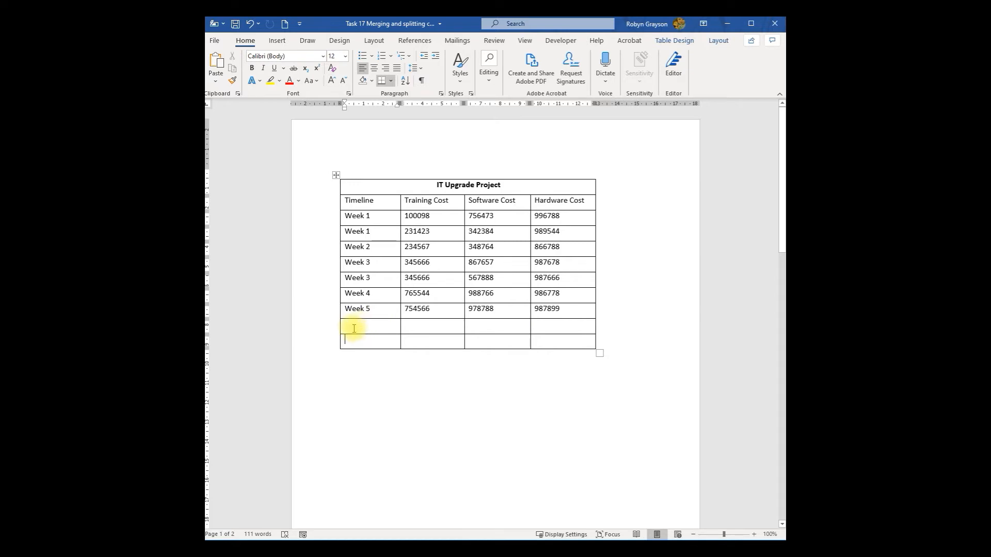
Merge all four cells of the blank row directly below Week 5 into a single cell.
left_click_drag(349, 327, 541, 326)
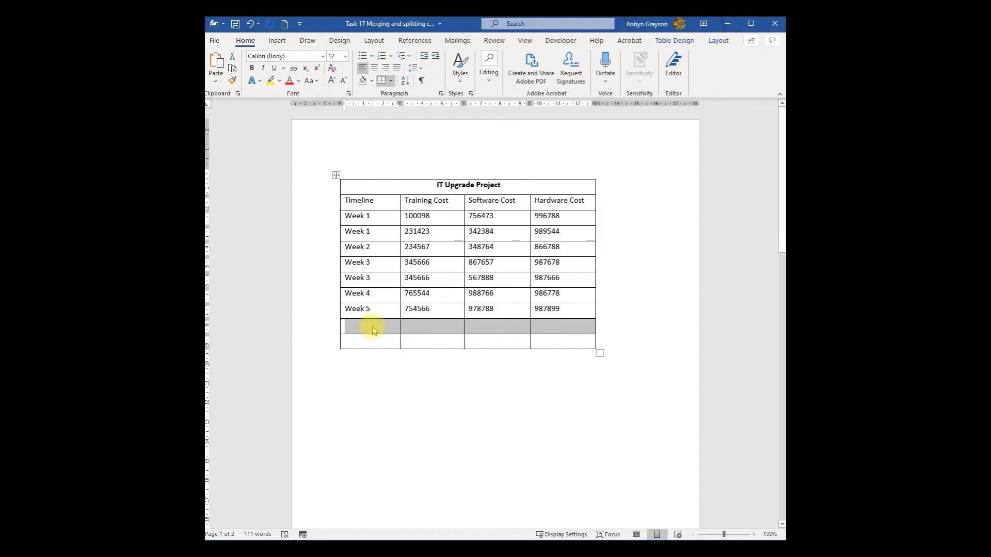
right_click(376, 331)
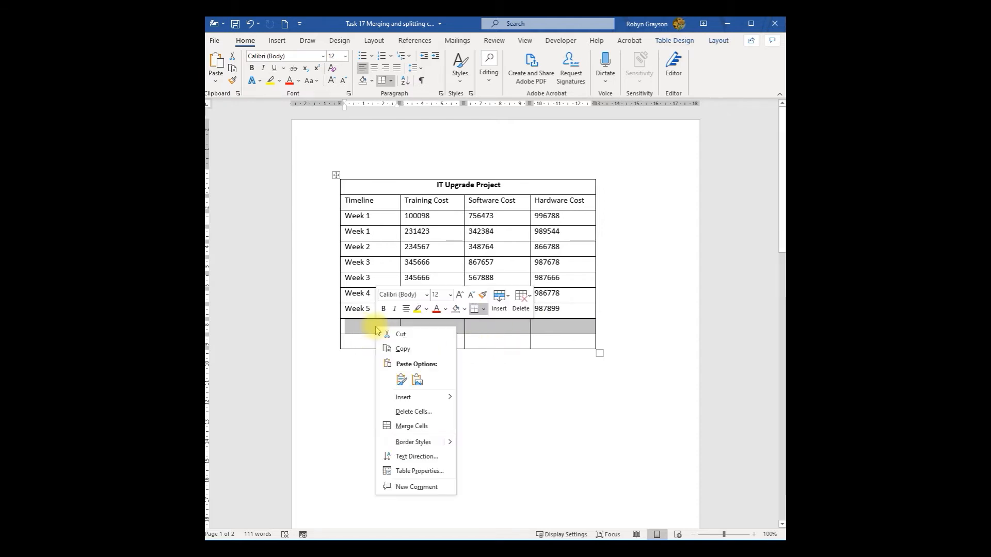
left_click(413, 427)
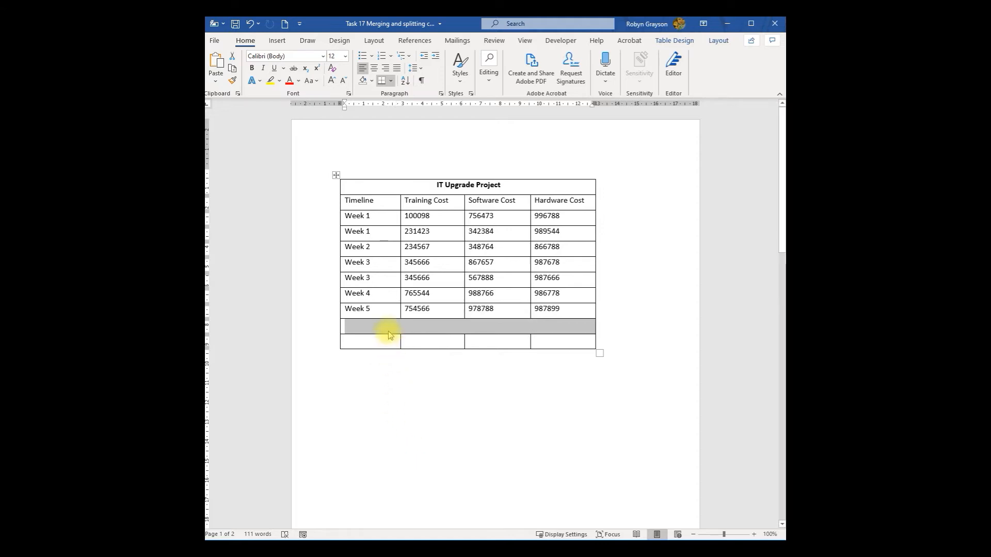
left_click(420, 325)
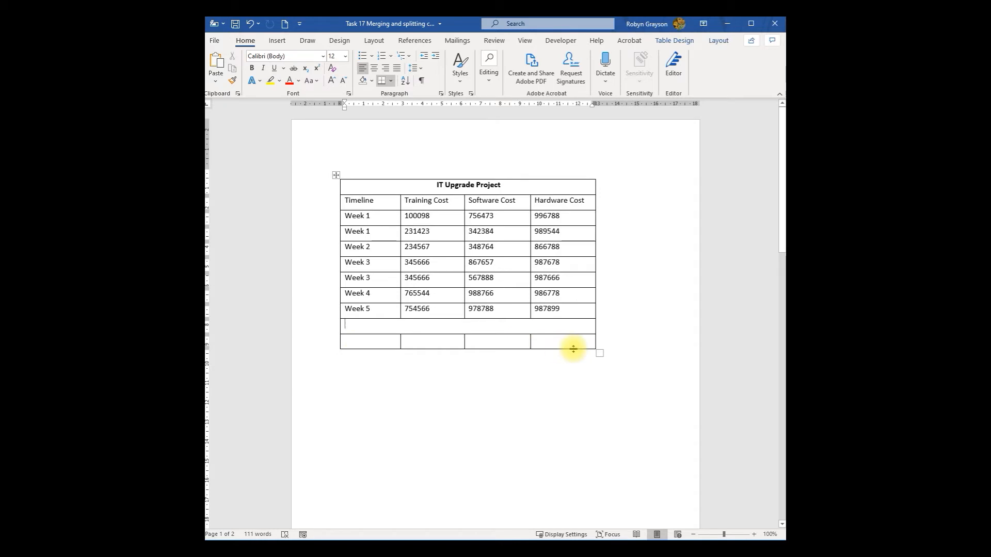
Enter "Authorisation Signoff" in the first cell of the table's last row.
left_click(352, 342)
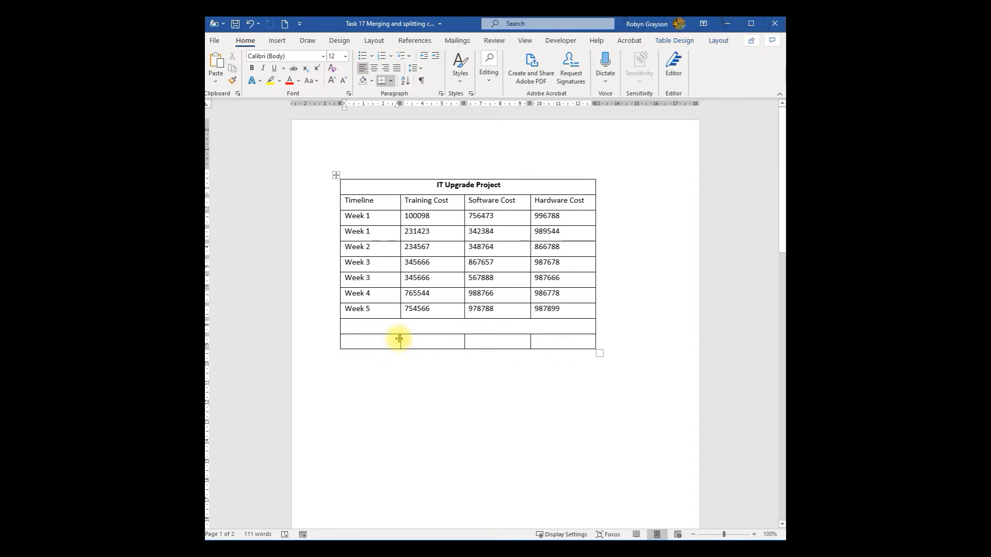
type("Authorisation")
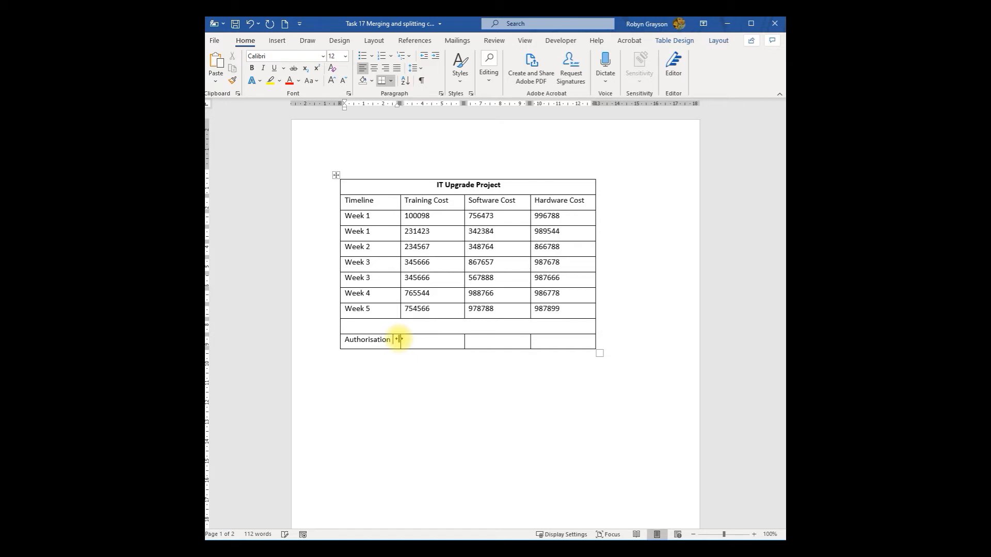
type(" Sign")
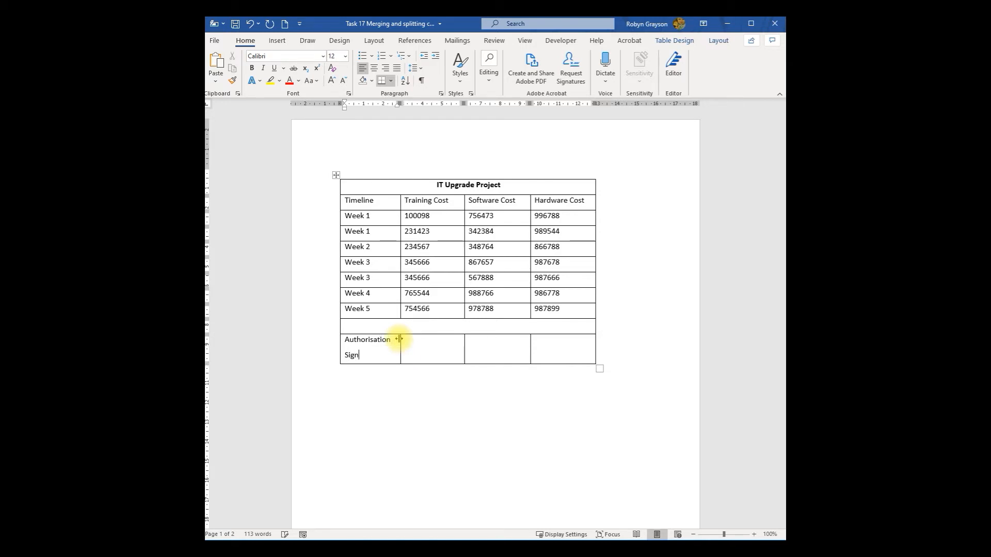
type("o")
key("BackSpace")
Widen only the Authorisation Signoff cell so its text fits on one line, leaving the columns above as they are.
mouse_move(399, 352)
left_mouse_down()
mouse_move(416, 354)
mouse_move(396, 351)
left_mouse_up()
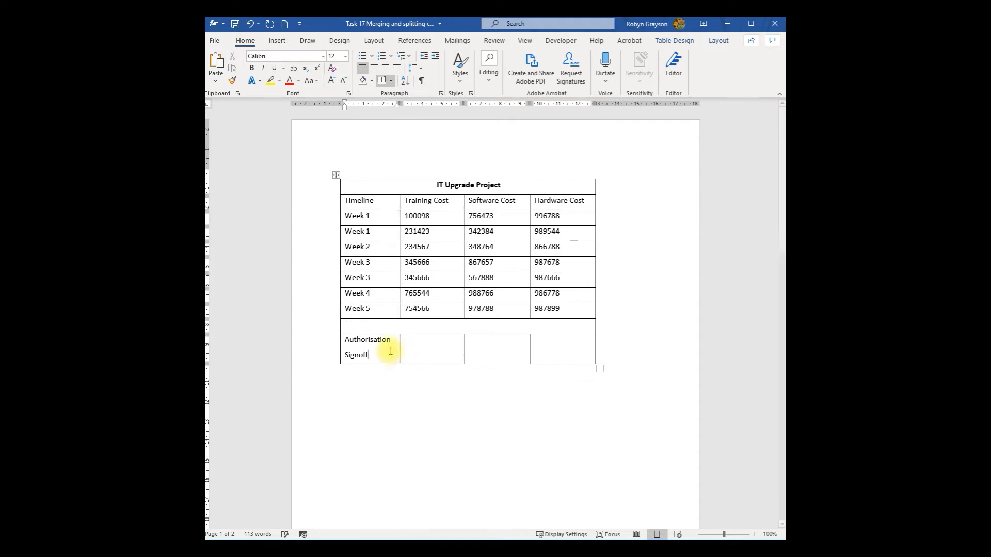
left_click(343, 349)
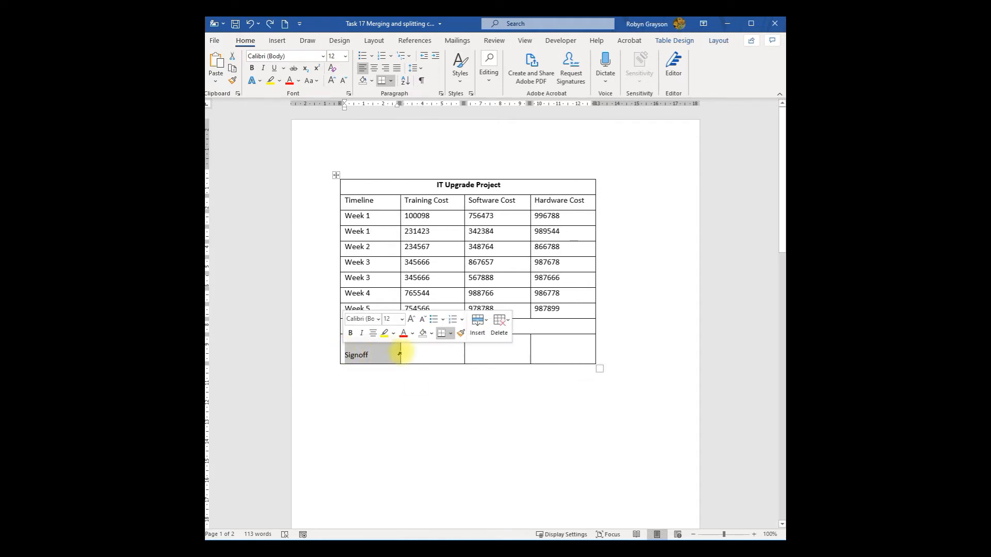
left_click_drag(399, 353, 422, 349)
left_click(348, 353)
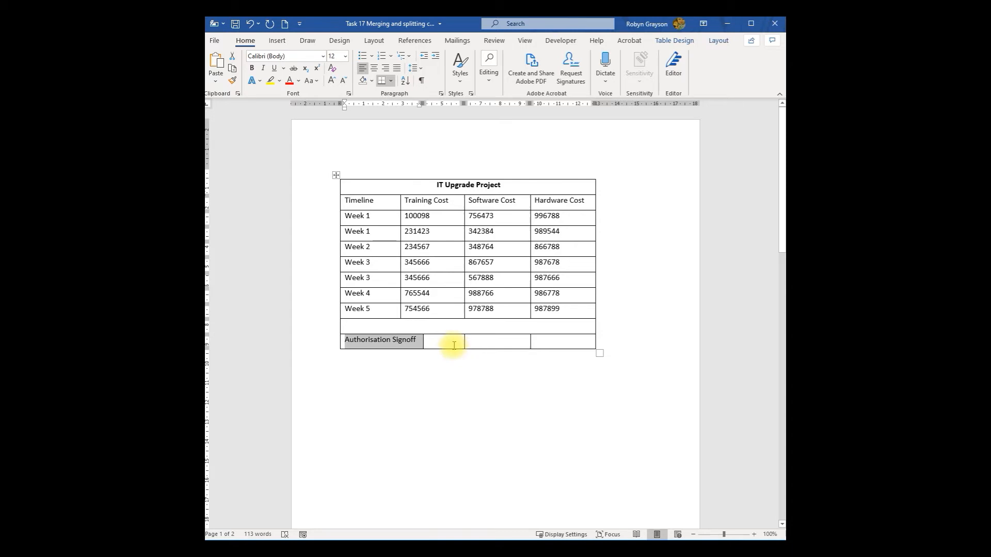
Merge the three empty cells beside Authorisation Signoff into one cell.
left_click(431, 339)
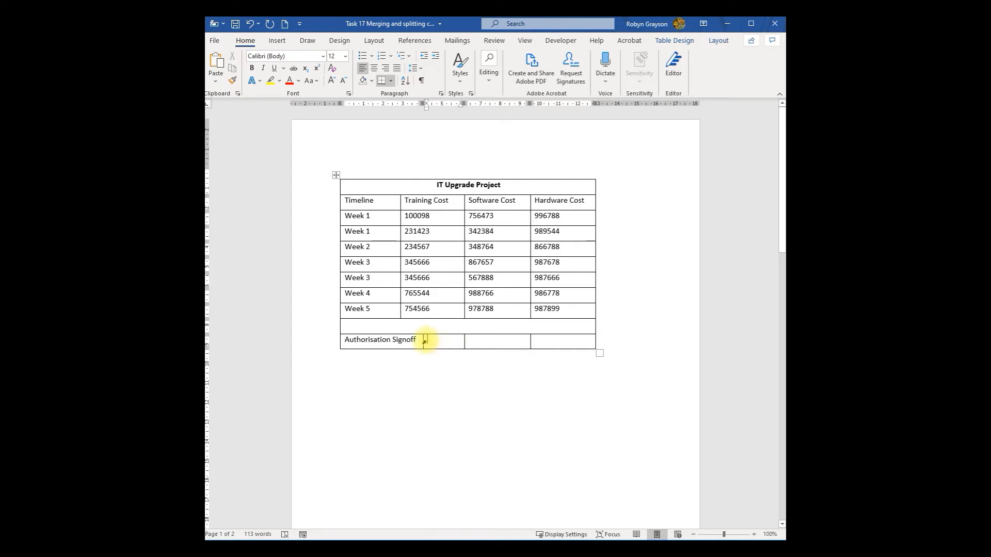
left_click(424, 342)
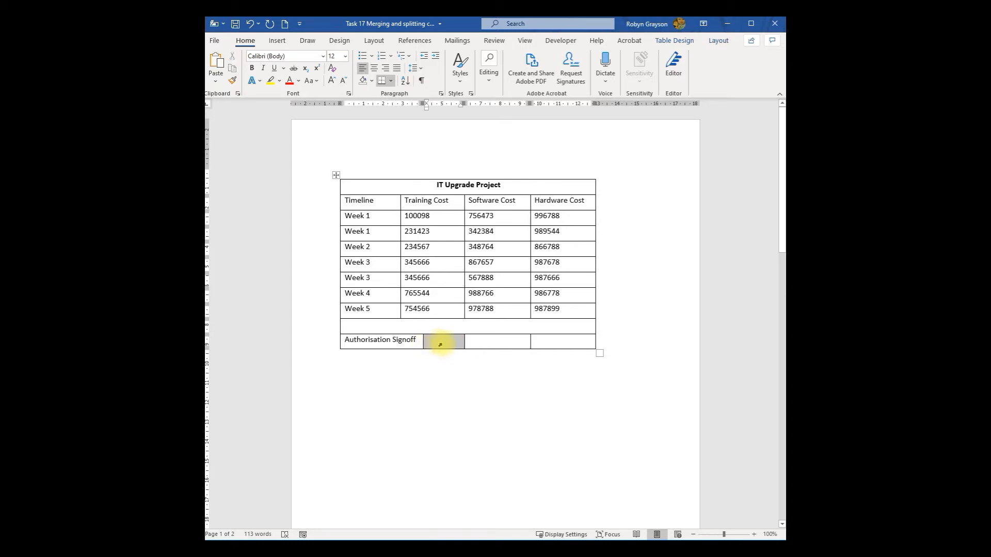
left_click_drag(455, 344, 545, 343)
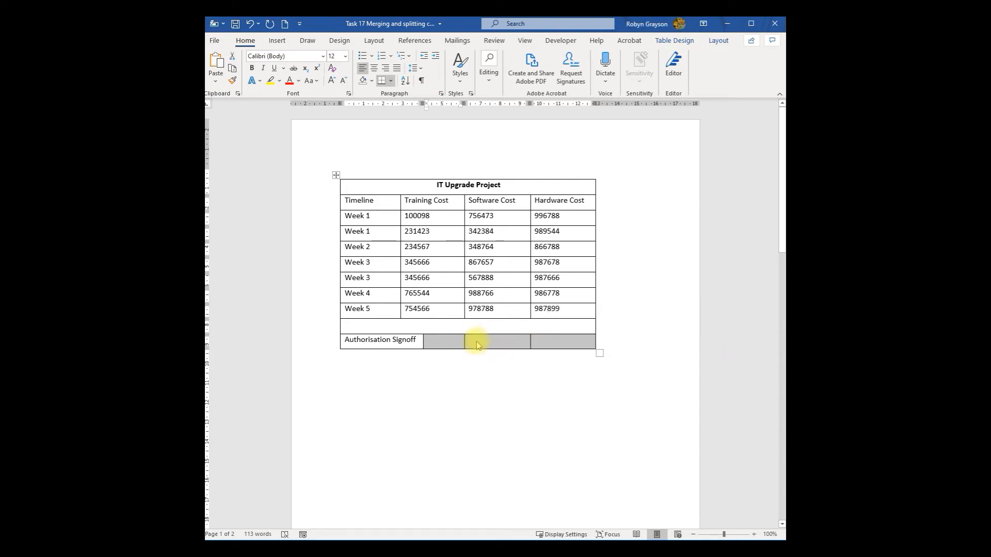
right_click(481, 345)
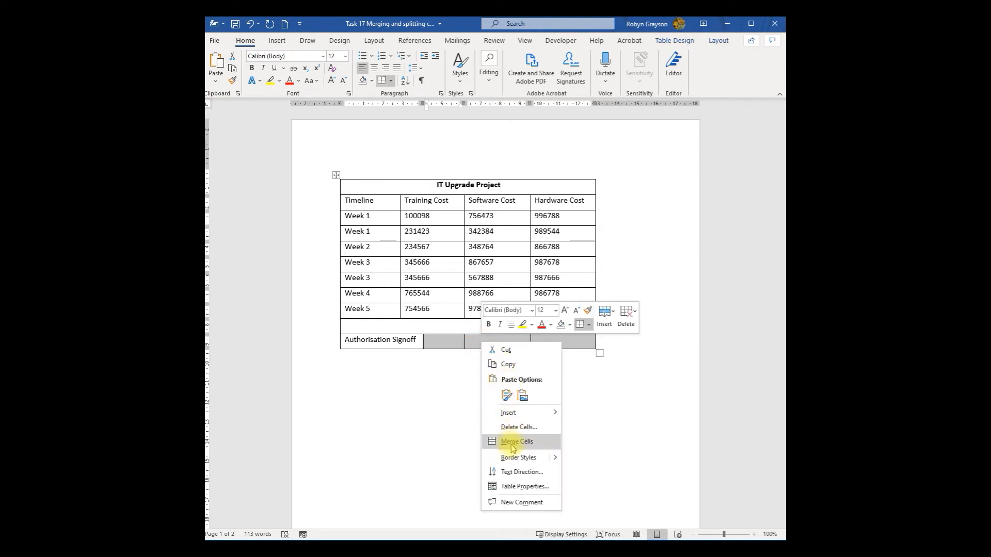
left_click(517, 443)
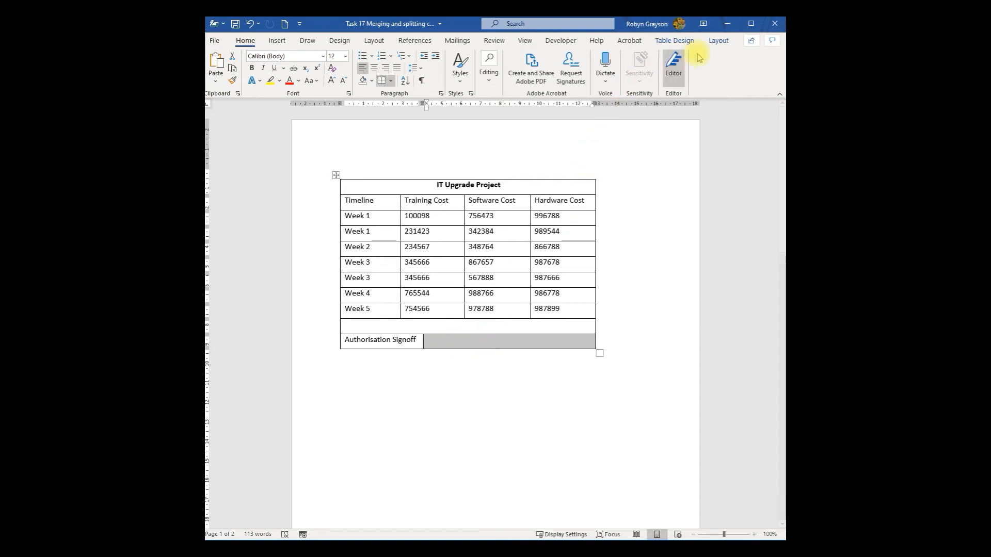
Split the merged cell beside Authorisation Signoff into five columns and one row.
left_click(719, 41)
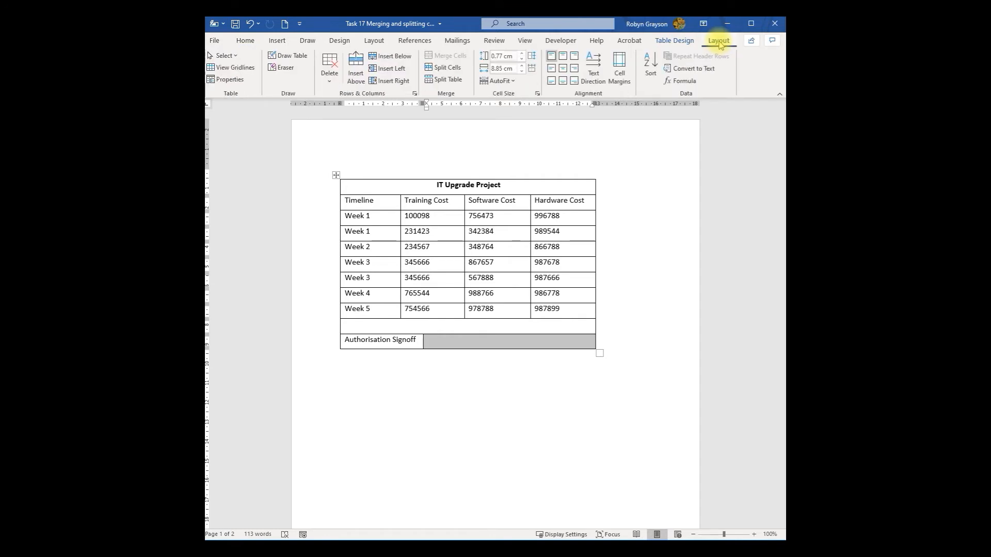
left_click(445, 70)
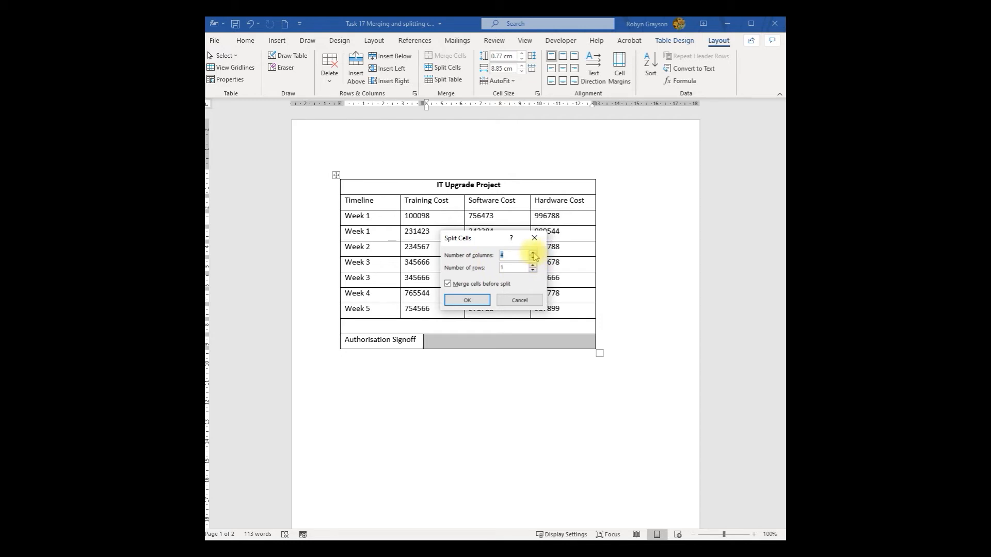
left_click(467, 302)
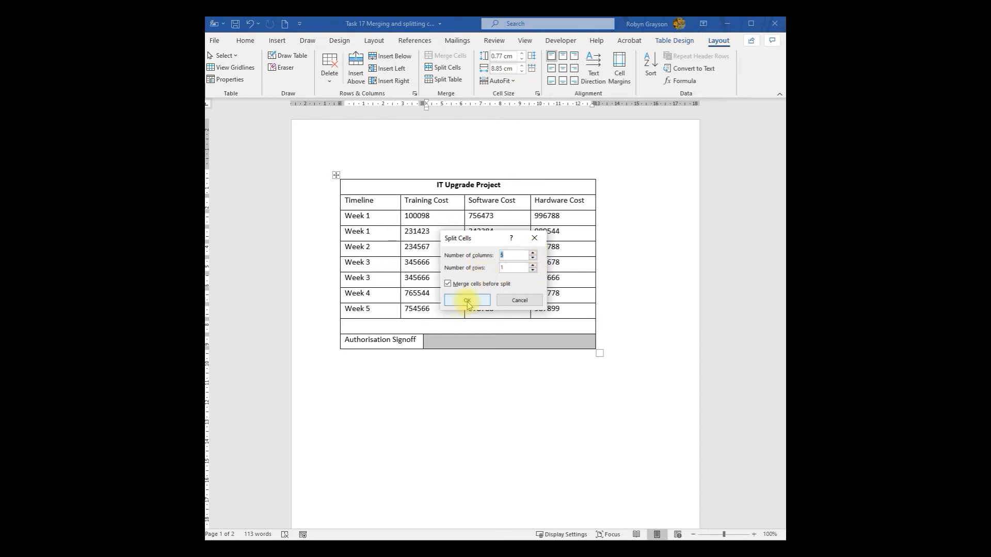
left_click(467, 301)
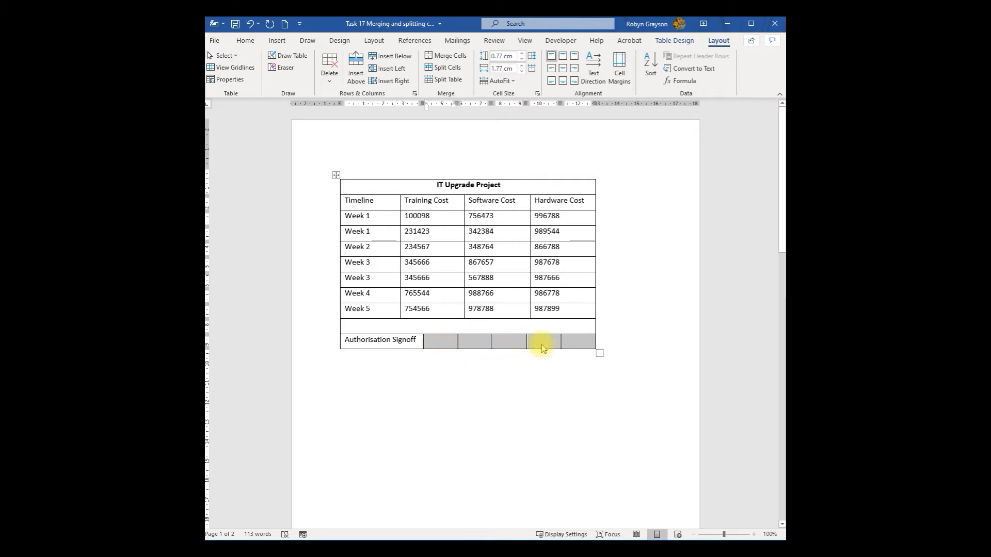
left_click(444, 345)
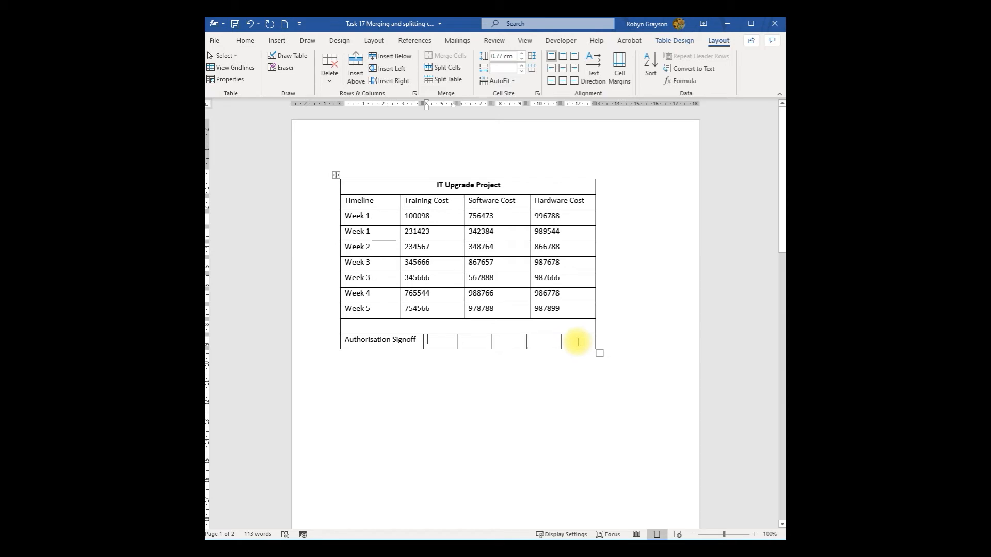
left_click(424, 343)
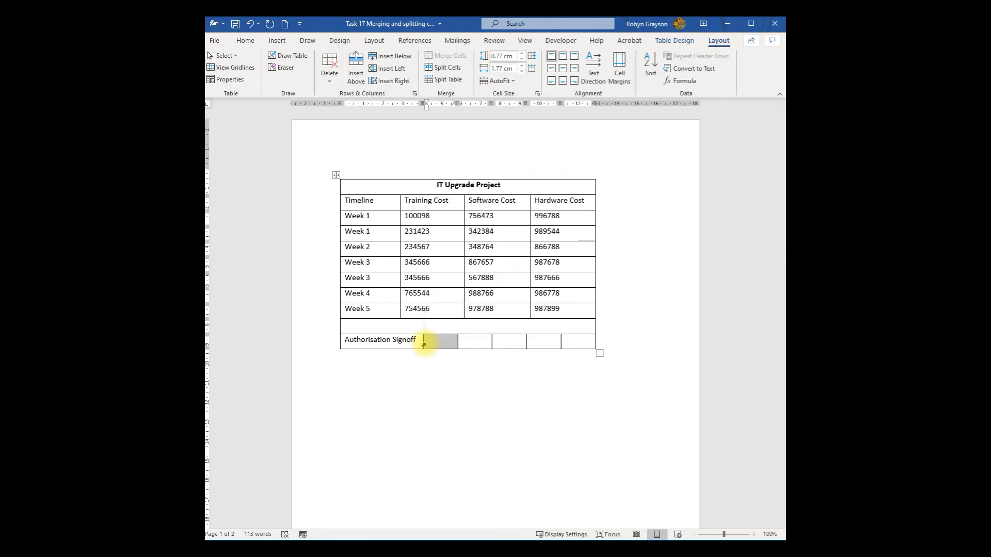
right_click(425, 345)
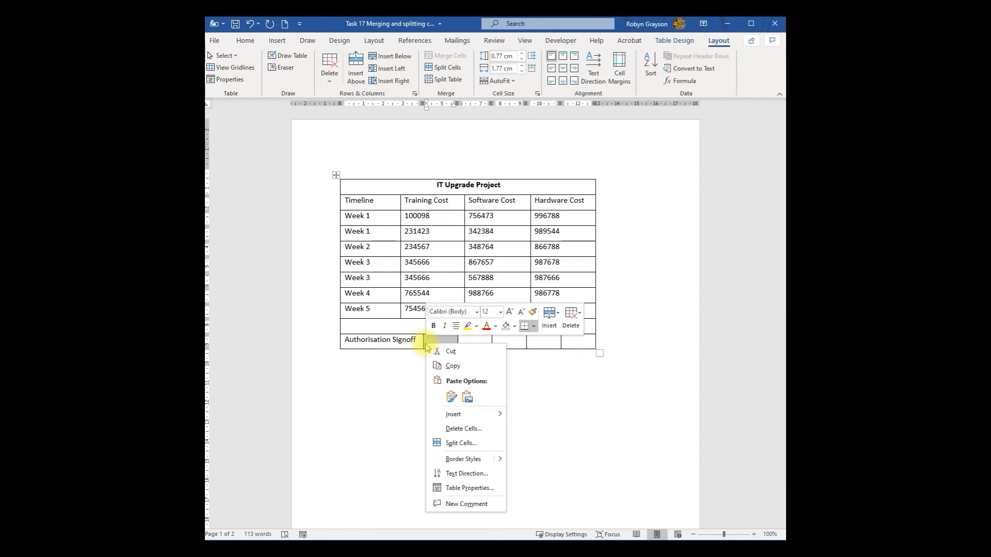
left_click(459, 444)
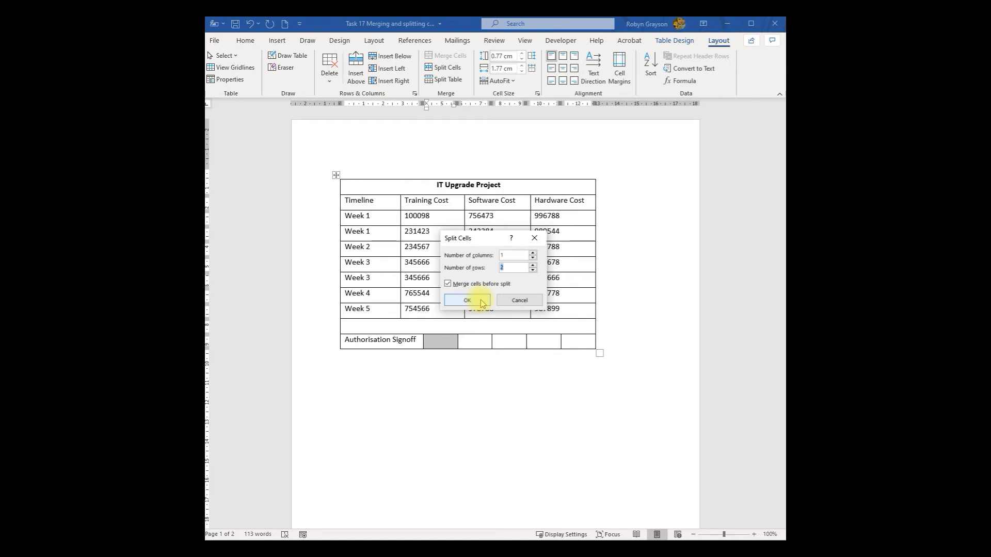
left_click(518, 300)
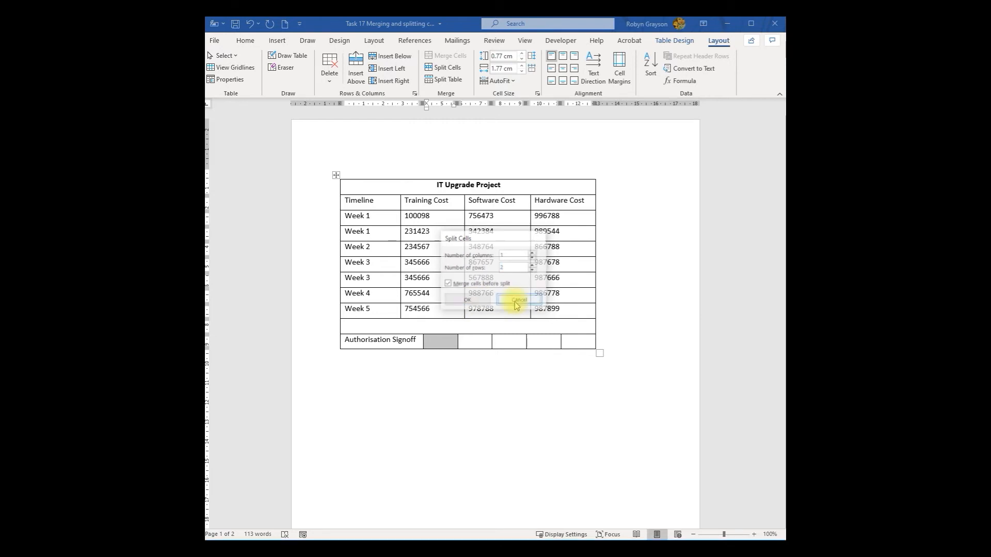
left_click(438, 345)
left_click_drag(427, 342, 567, 346)
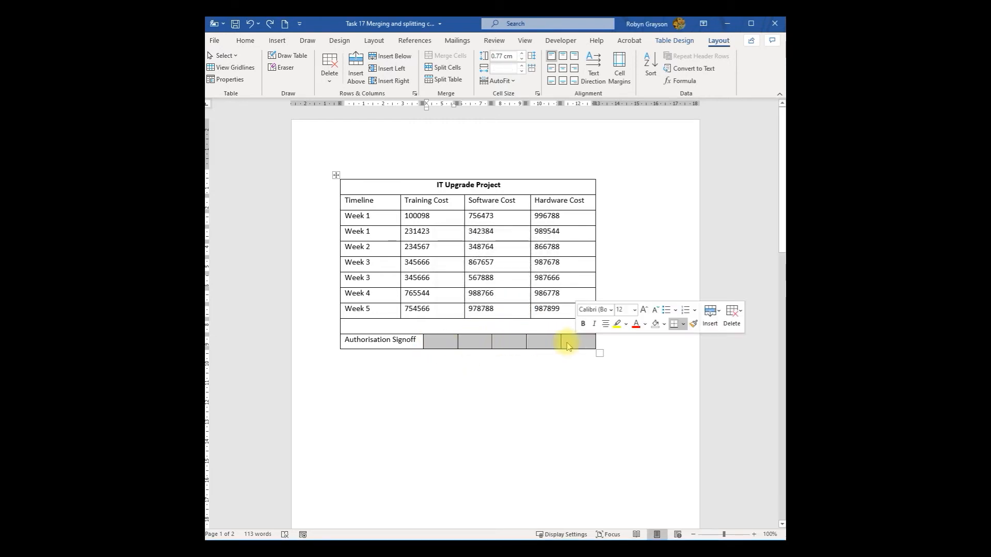
right_click(482, 339)
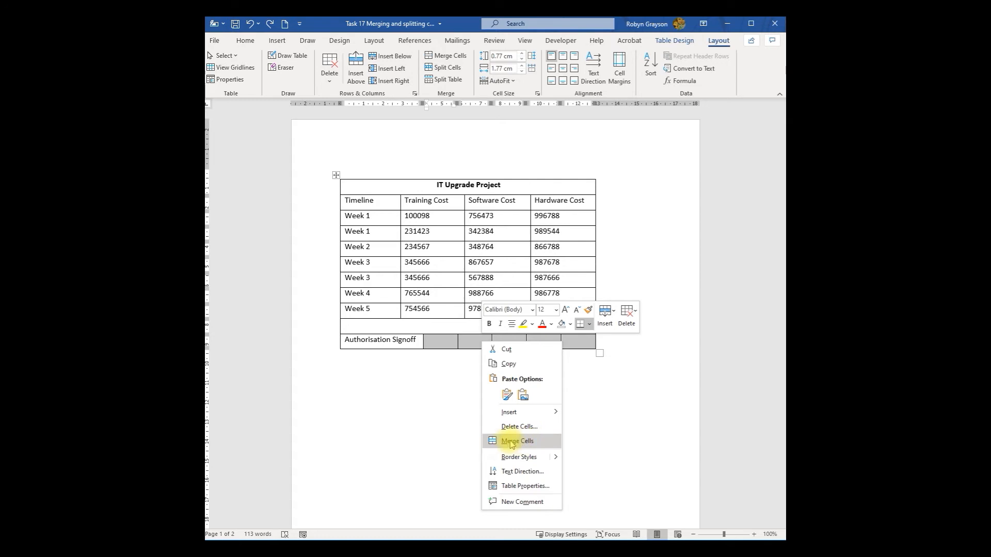
key("Escape")
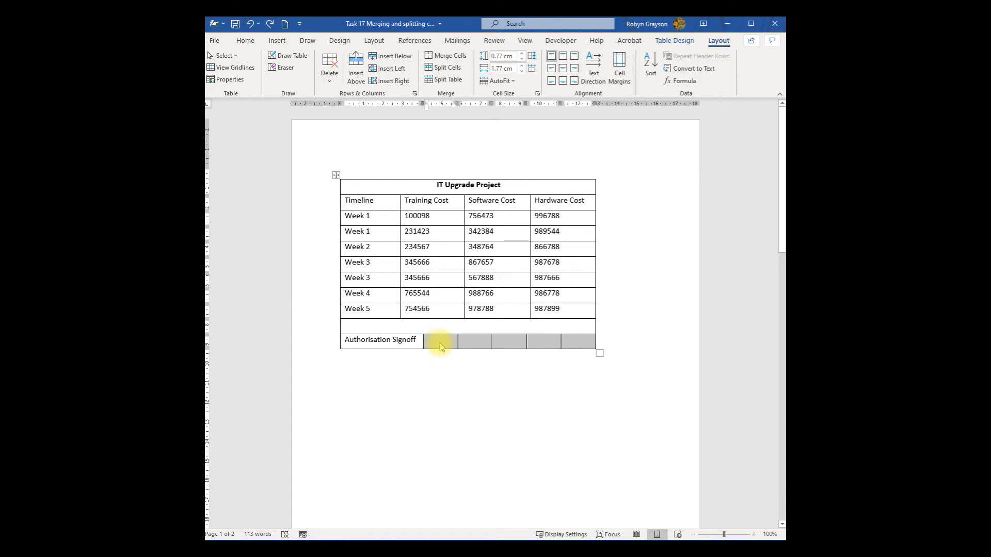
Split the first small cell beside Authorisation Signoff into one column and two rows, and select the cell next to it.
left_click(429, 346)
left_click(424, 342)
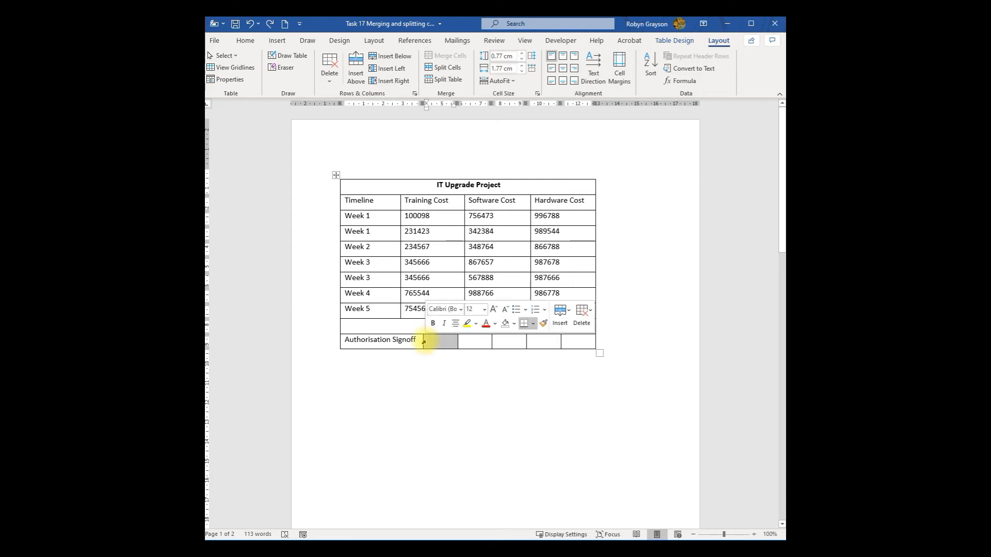
right_click(424, 342)
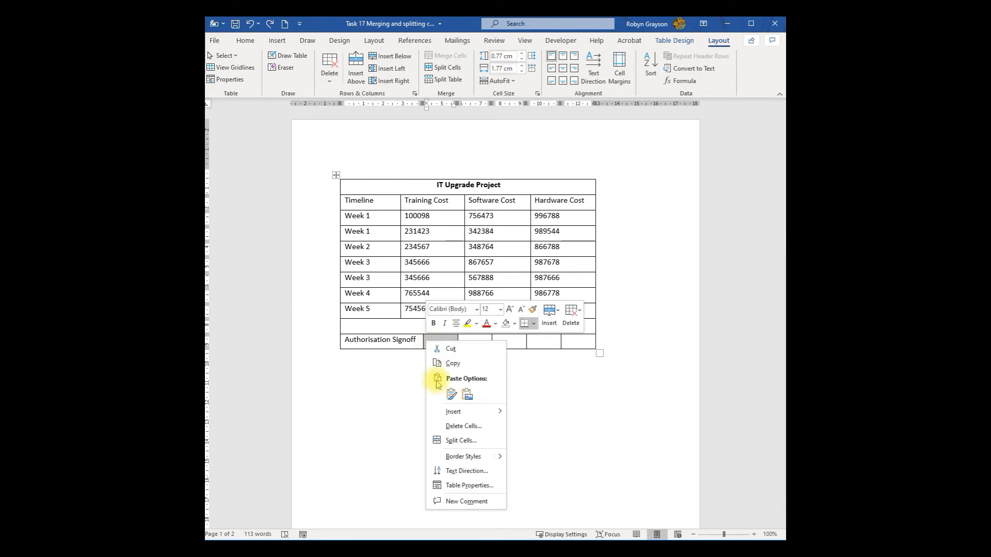
left_click(443, 441)
left_click(532, 257)
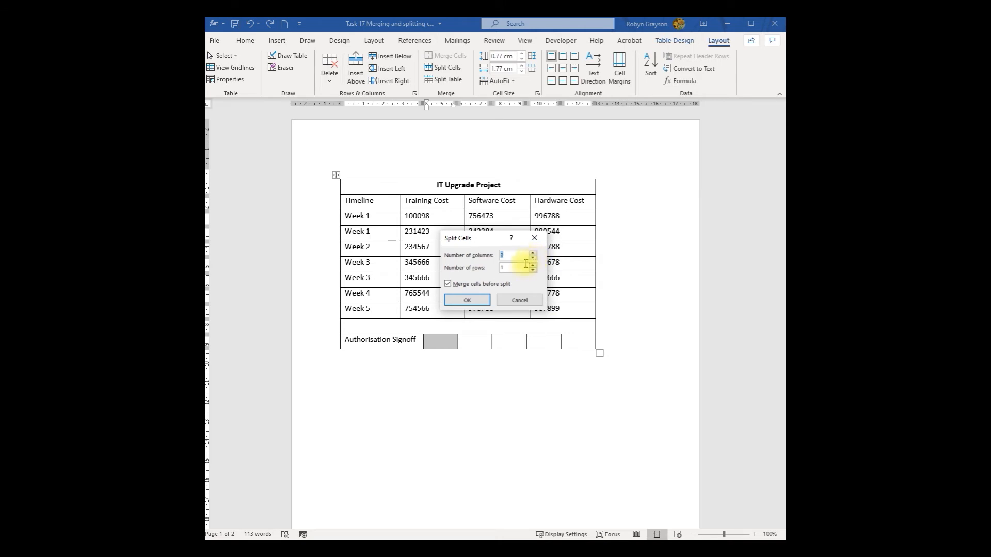
left_click(467, 300)
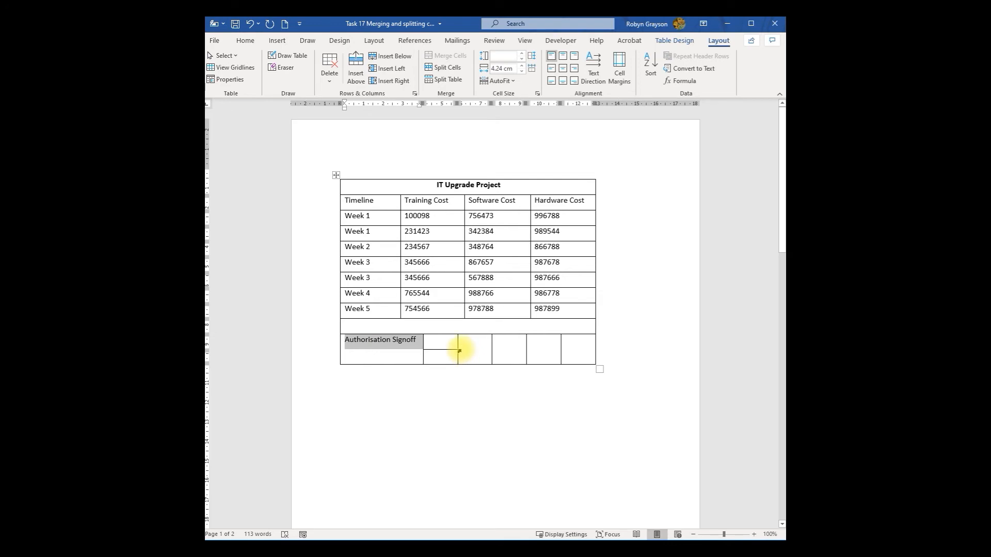
left_click(459, 351)
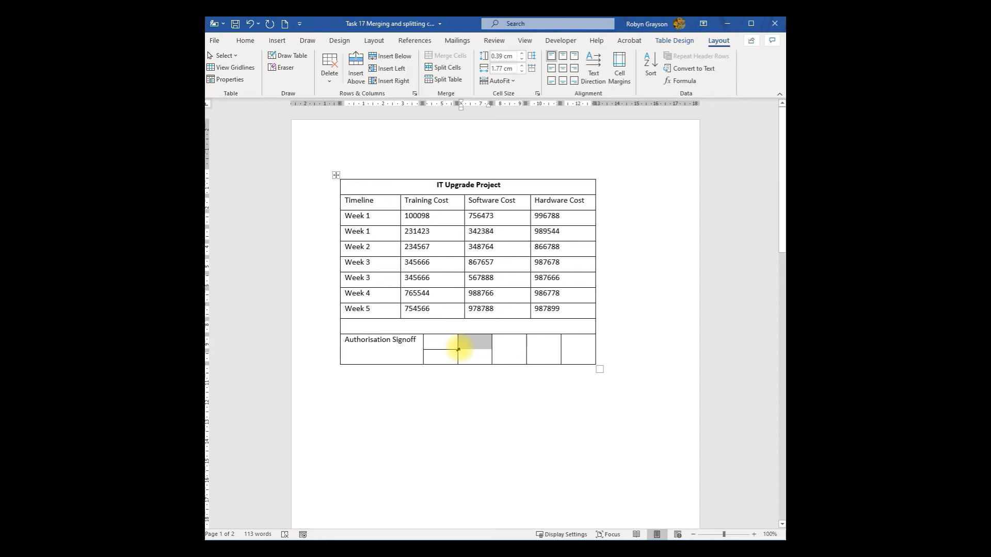
Split each of the other four small cells beside Authorisation Signoff into one column and two rows.
key("shift+Down")
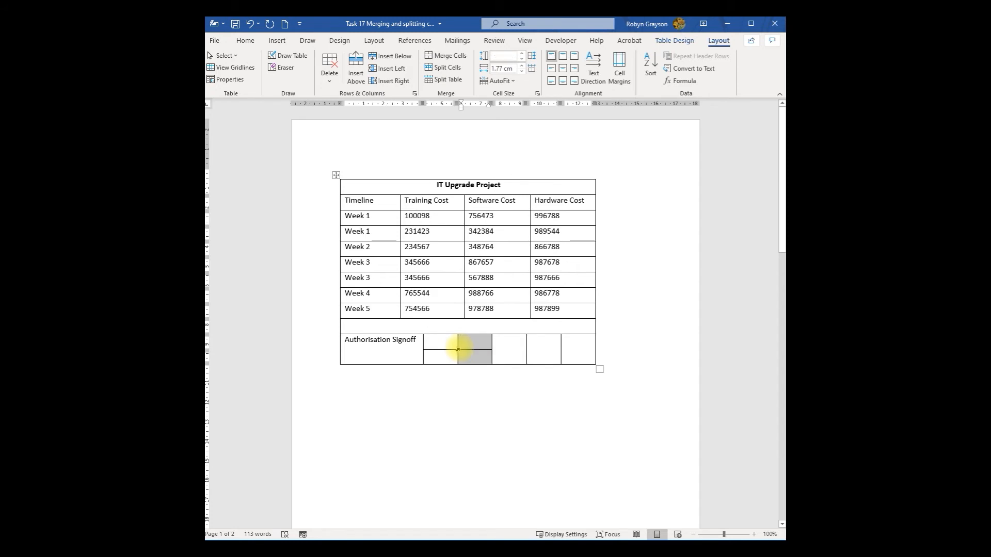
left_click(492, 353)
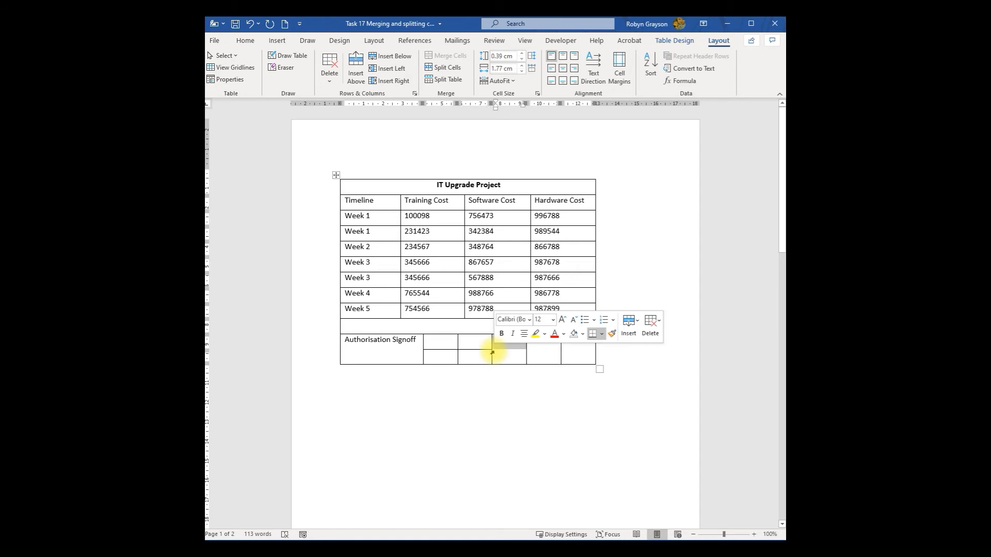
key("F4")
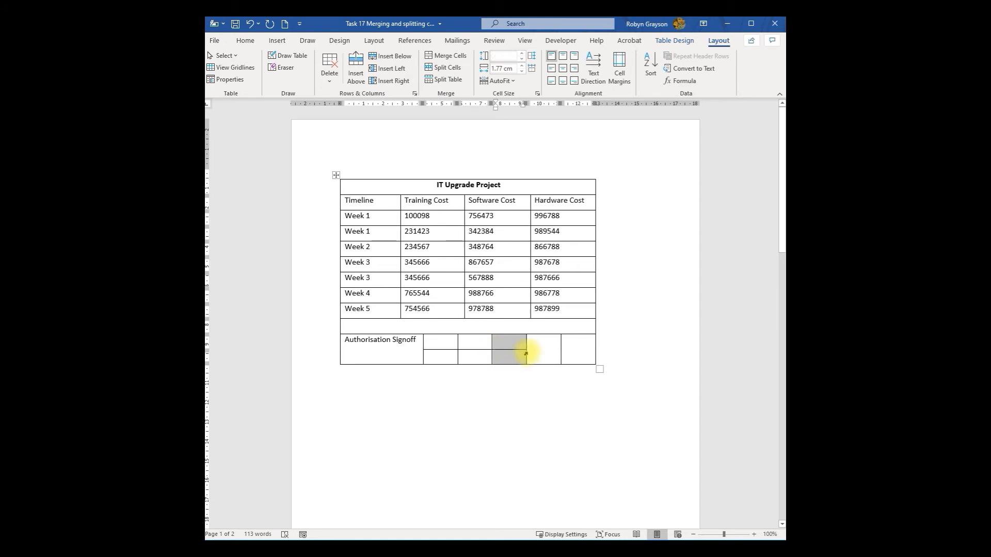
left_click(527, 354)
key("F4")
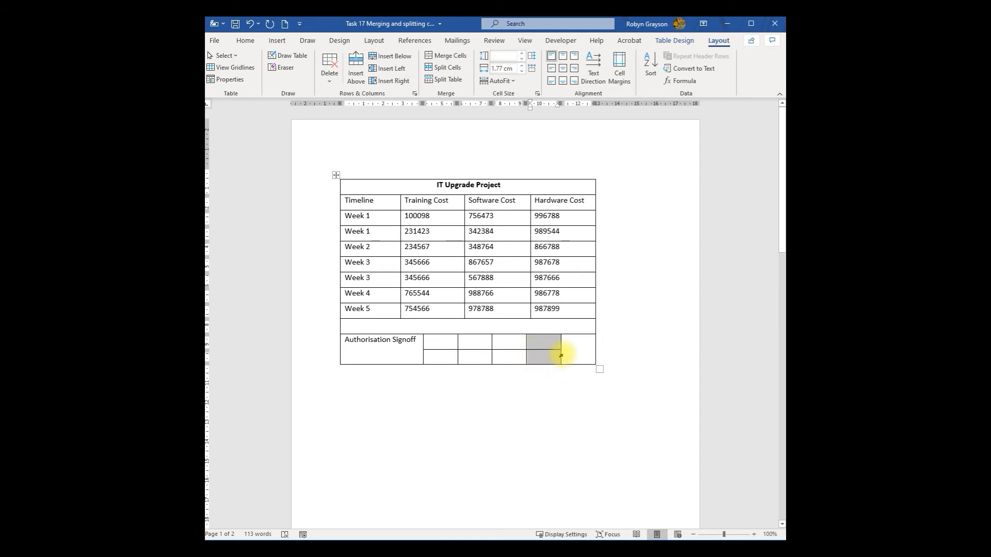
left_click(561, 356)
key("F4")
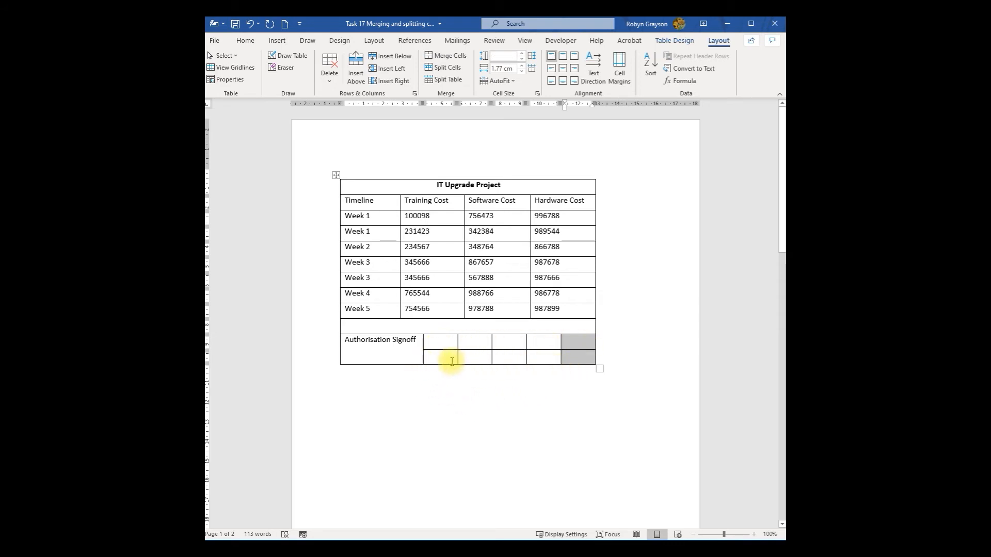
Enter Week 1, Week 2, Week 3, Week 4 and Week 5 across the upper small cells beside Authorisation Signoff.
left_click(460, 343)
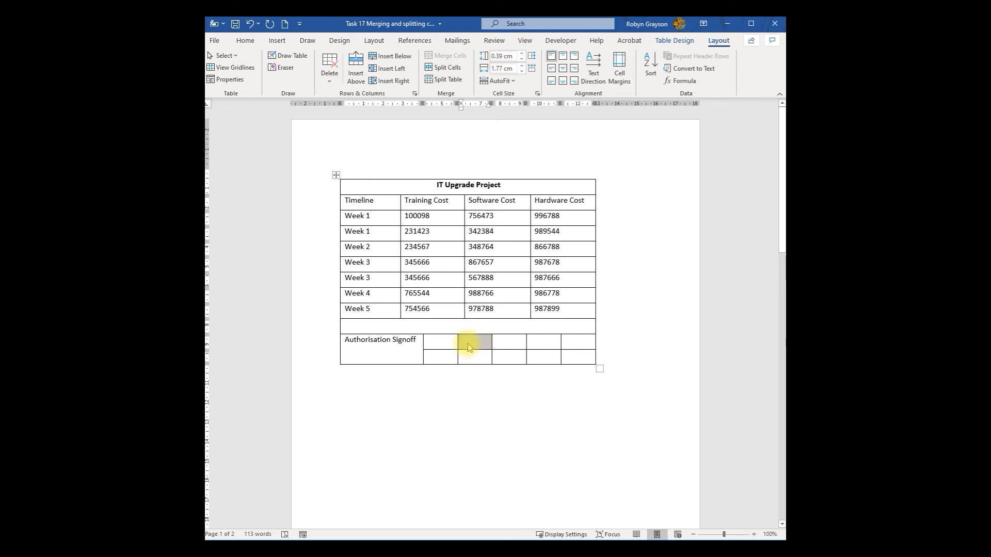
left_click(507, 345)
left_click(446, 343)
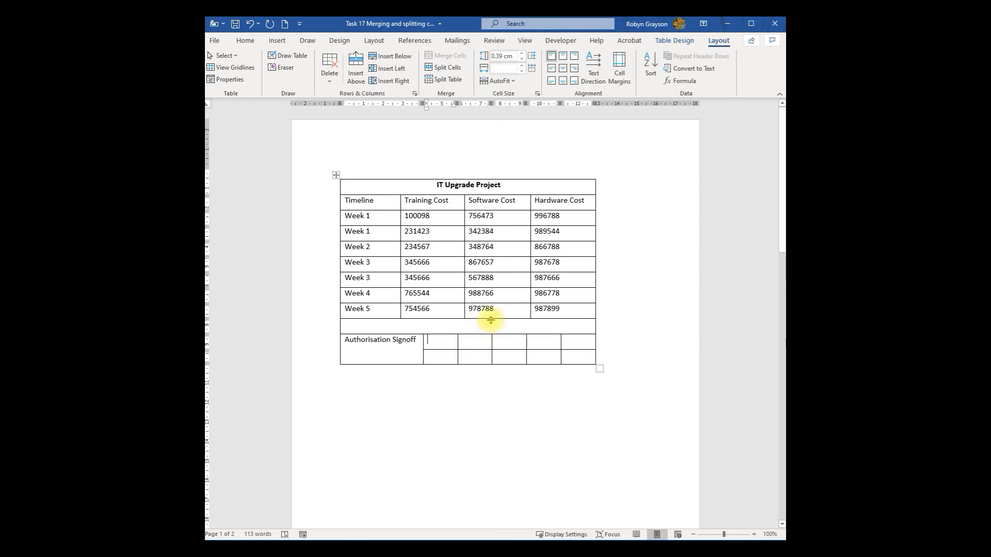
type("Week ")
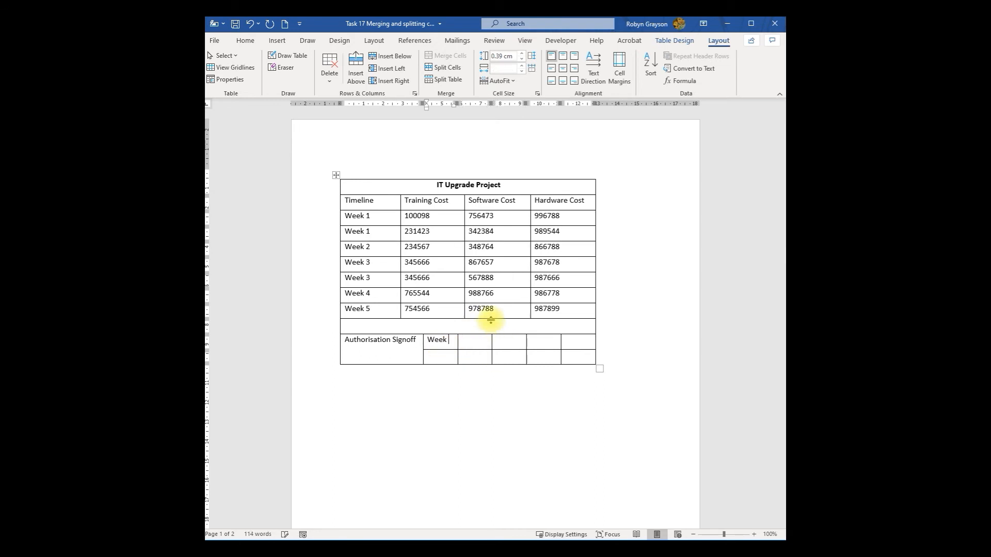
type("1")
key("Tab")
type("Week 2")
key("Tab")
type("Week 3")
key("Tab")
type("We")
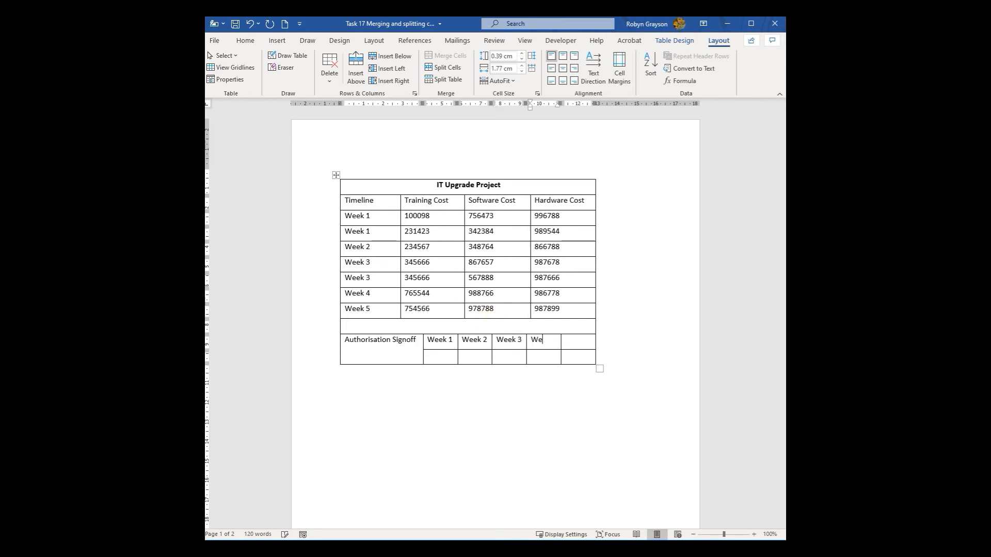
type("ek 4")
key("Tab")
type("Week")
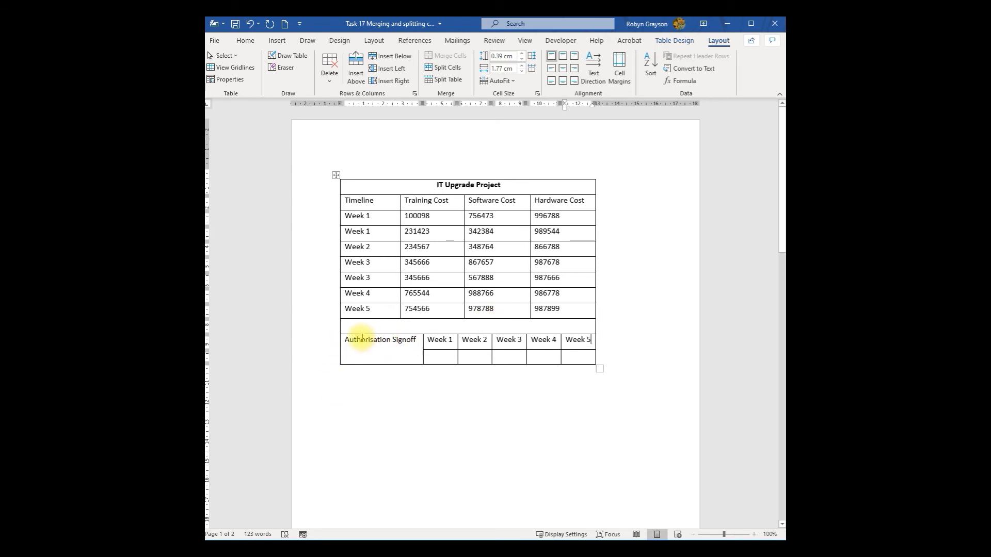
Align the Authorisation Signoff text centre left so it sits vertically centred in its cell.
left_click_drag(345, 341, 406, 341)
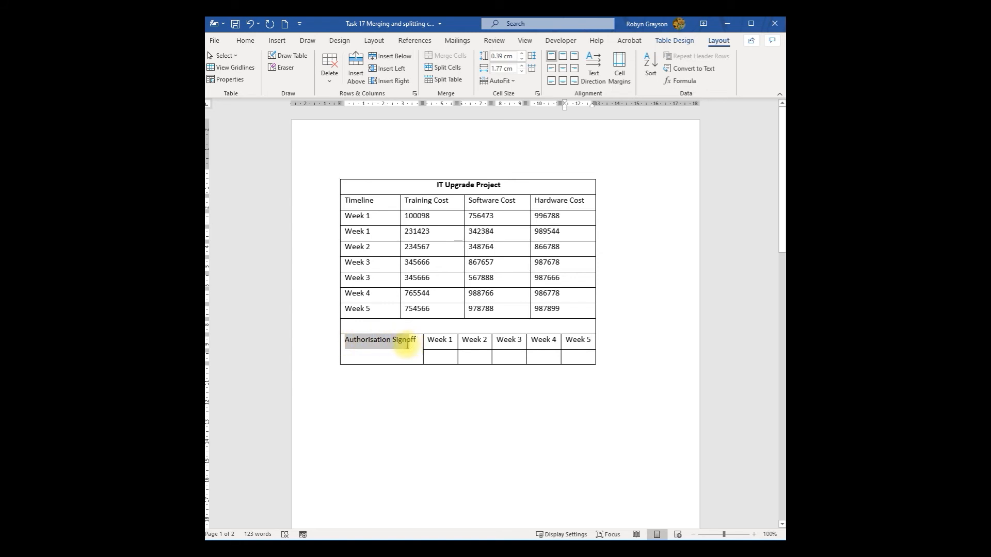
left_click(360, 356)
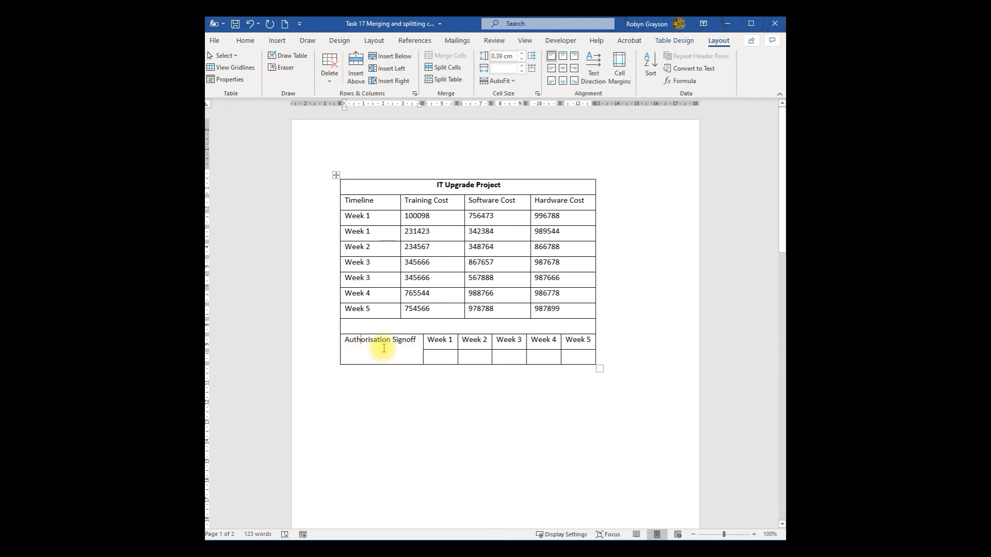
left_click(341, 349)
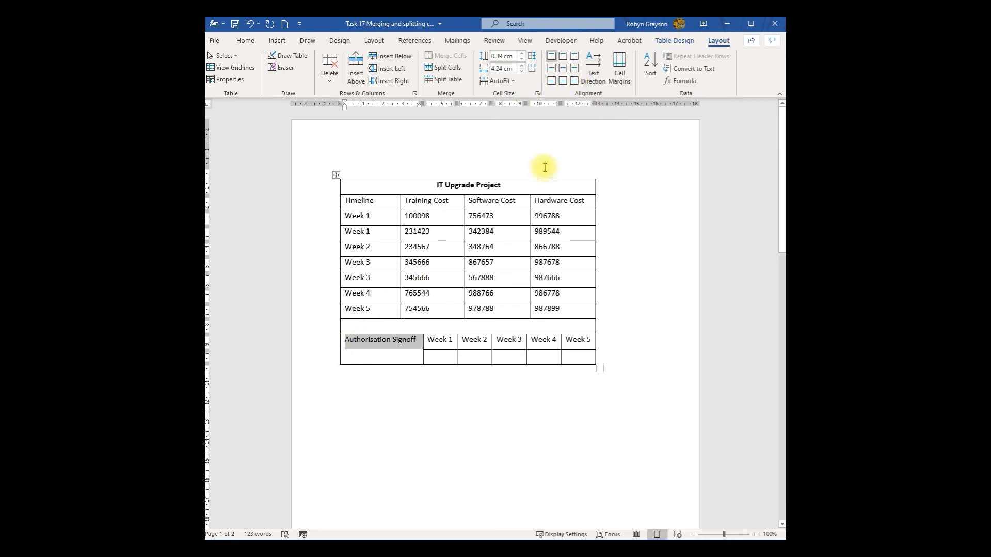
left_click(551, 70)
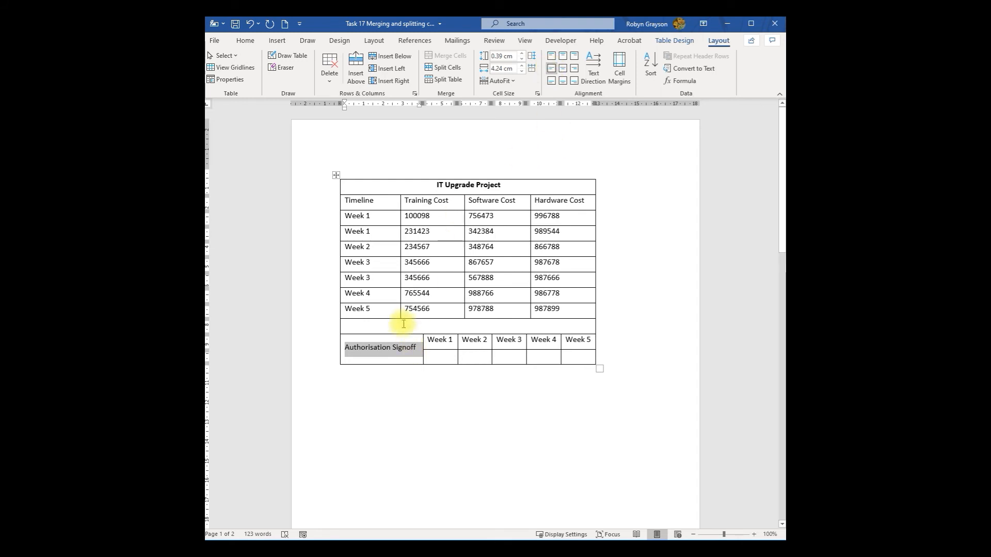
left_click(628, 347)
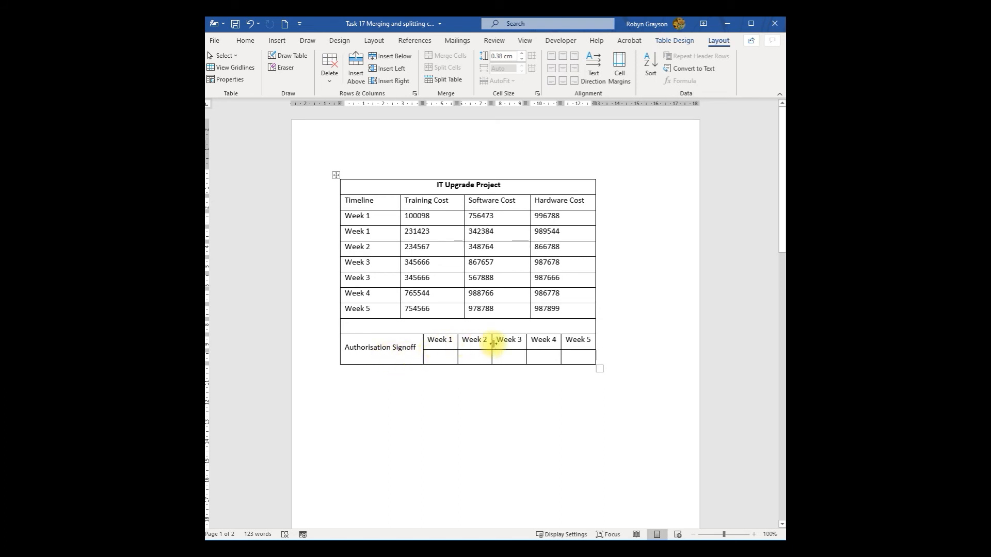
Merge the two Week 1 cells in the Timeline column and delete the duplicate Week 1 line.
left_click(444, 360)
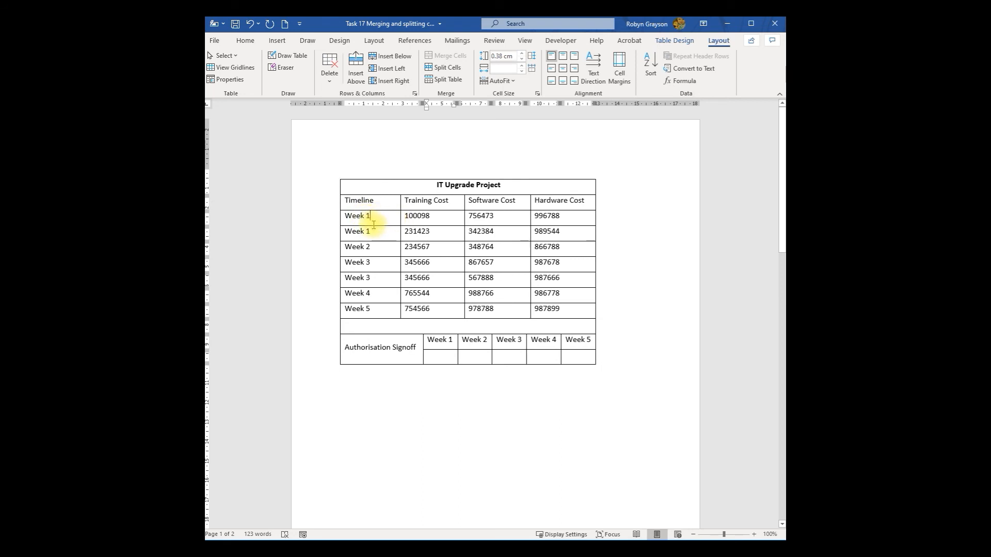
left_click_drag(373, 224, 374, 231)
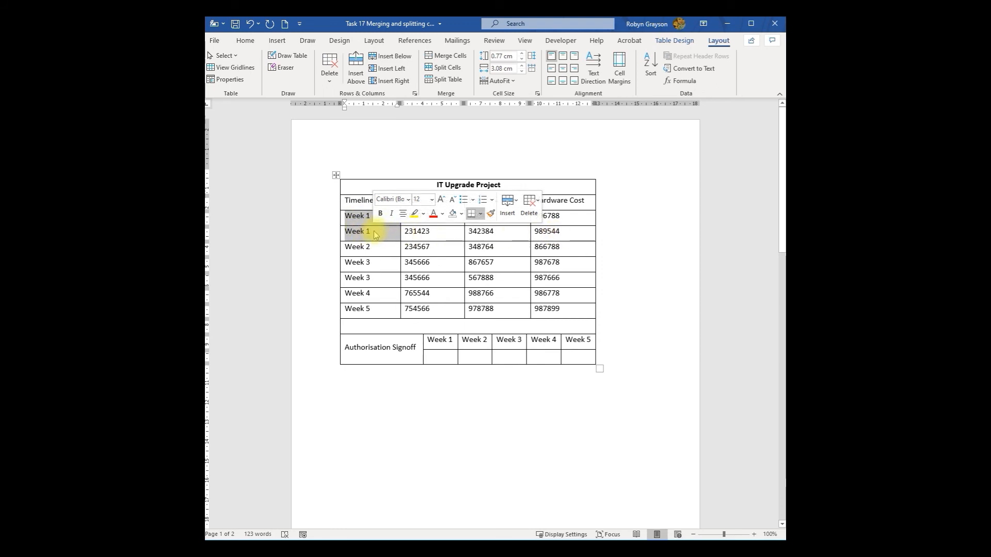
right_click(379, 237)
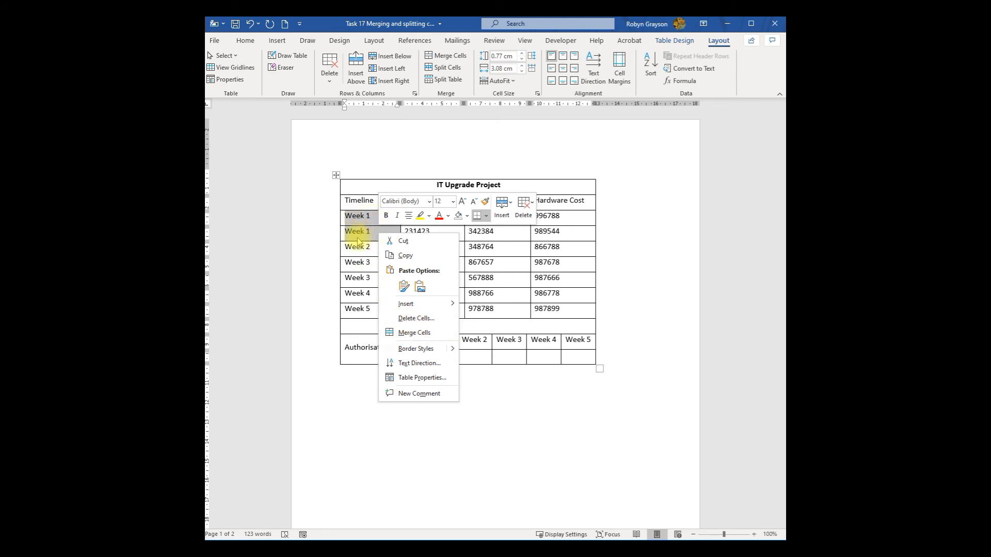
left_click(413, 333)
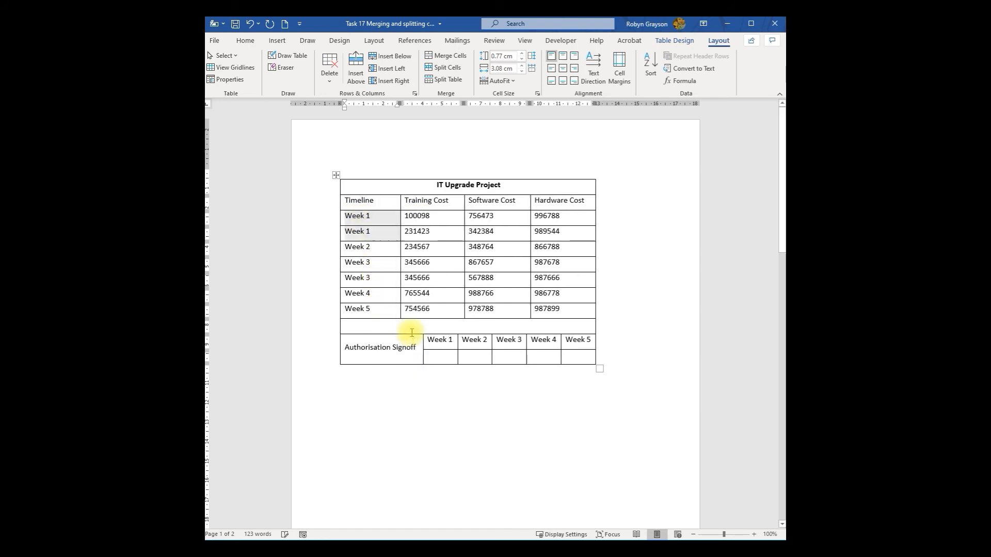
left_click(382, 232)
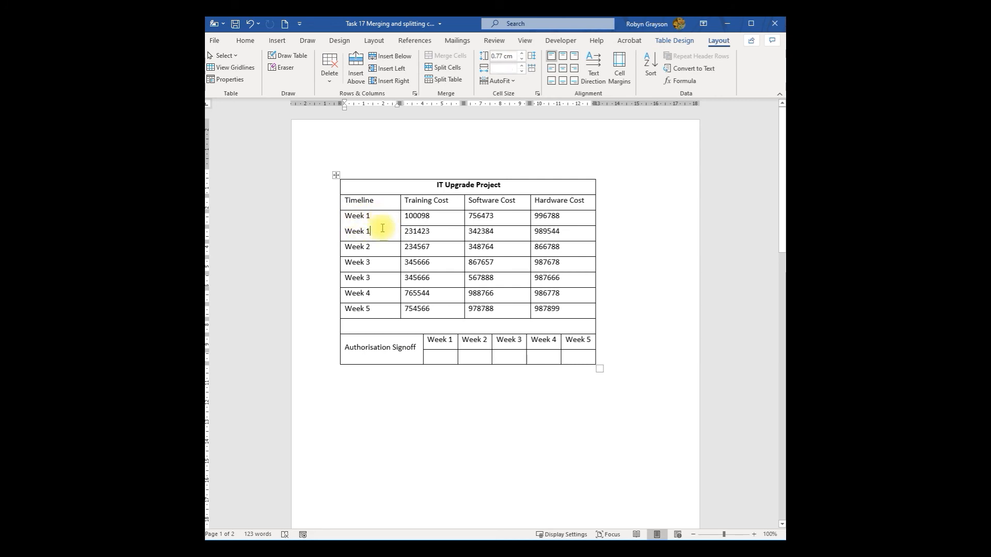
left_click_drag(376, 231, 347, 230)
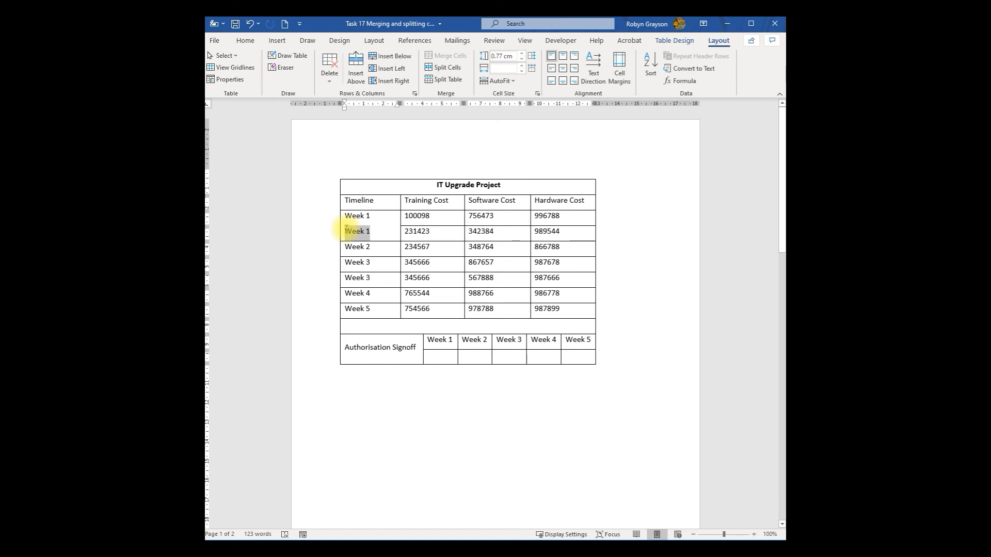
key("BackSpace")
key("BackSpace")
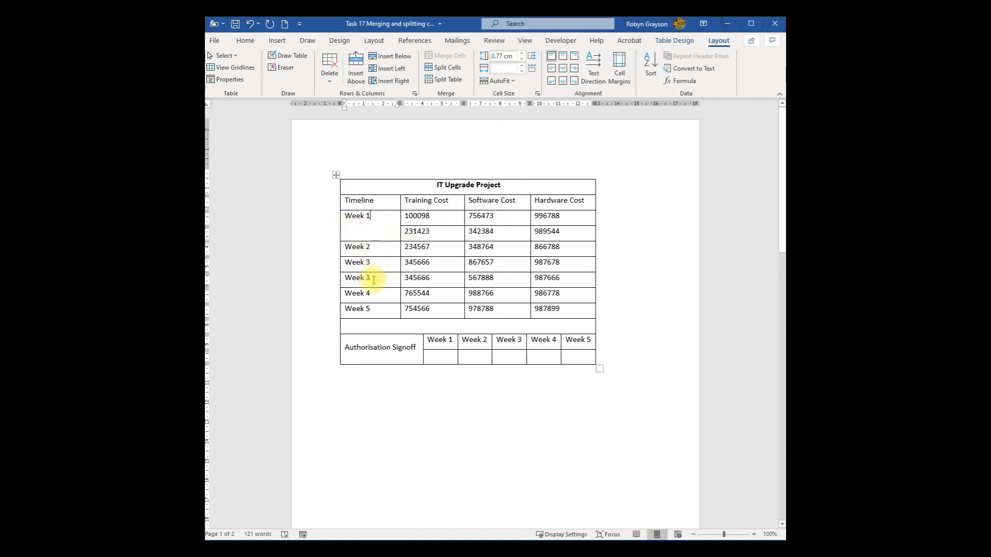
Merge the two Week 3 cells in the Timeline column and remove the repeated Week 3 line.
left_click_drag(373, 280, 378, 266)
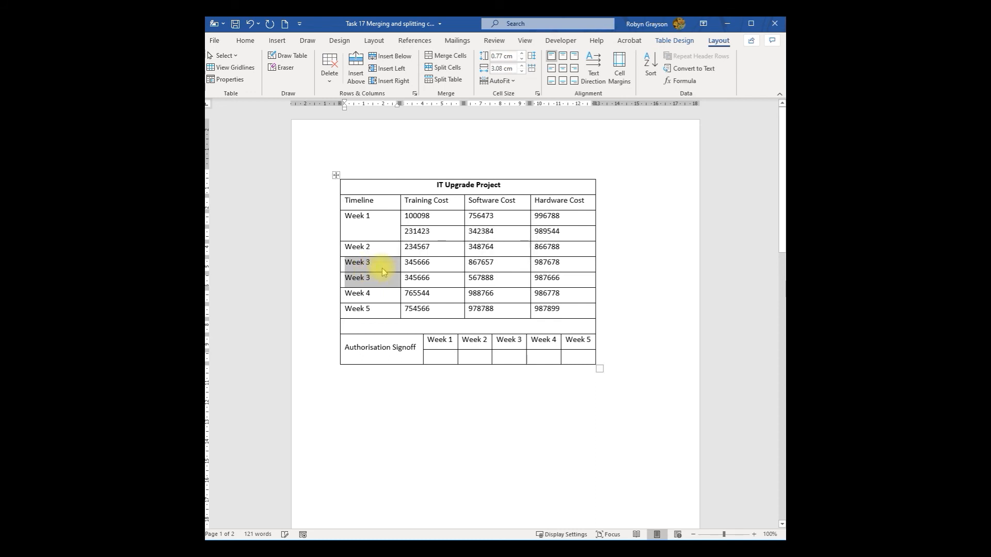
right_click(383, 270)
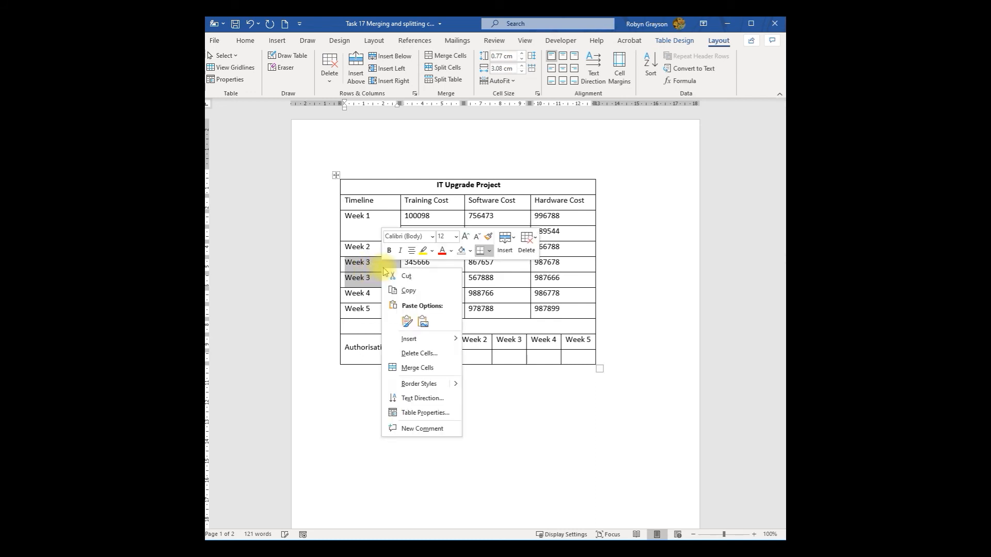
left_click(413, 369)
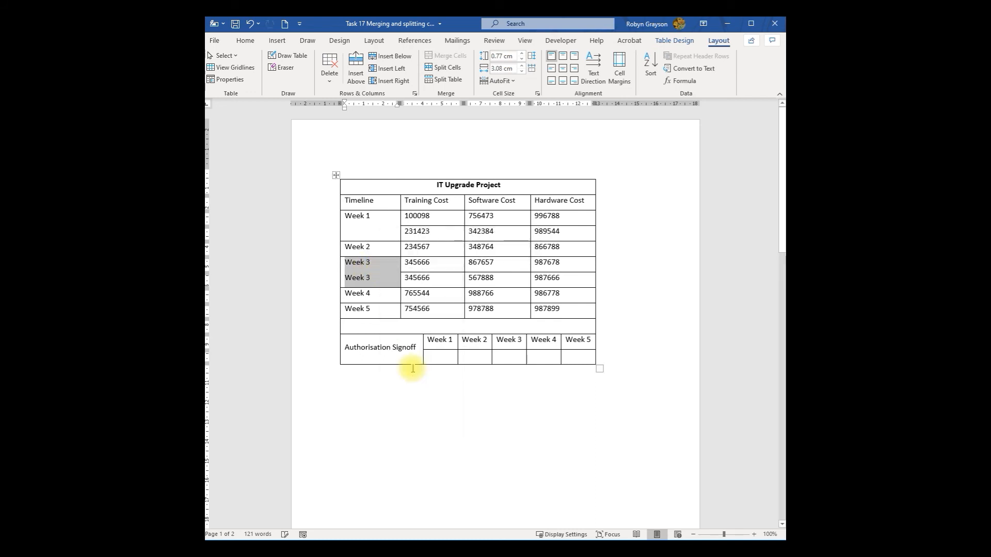
left_click_drag(376, 278, 347, 277)
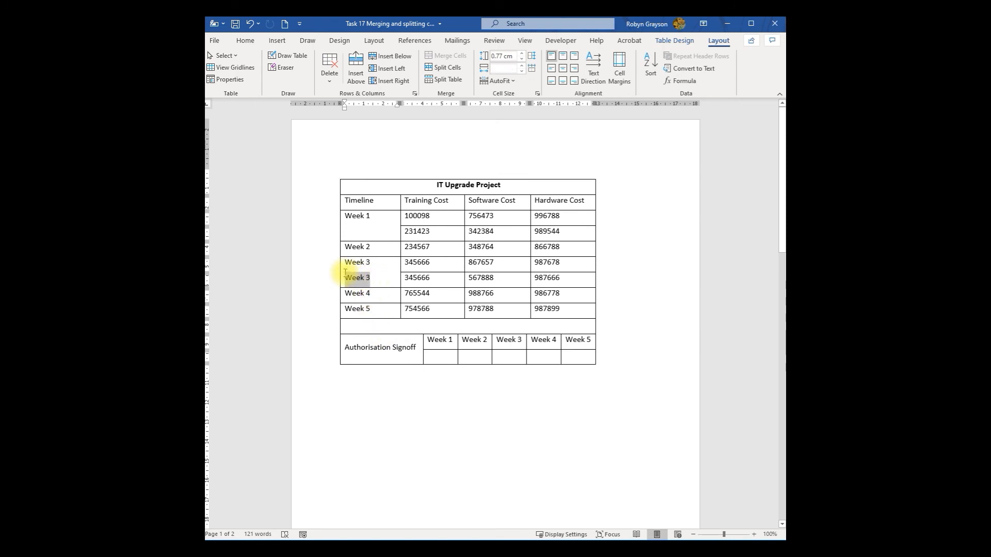
key("BackSpace")
key("BackSpace")
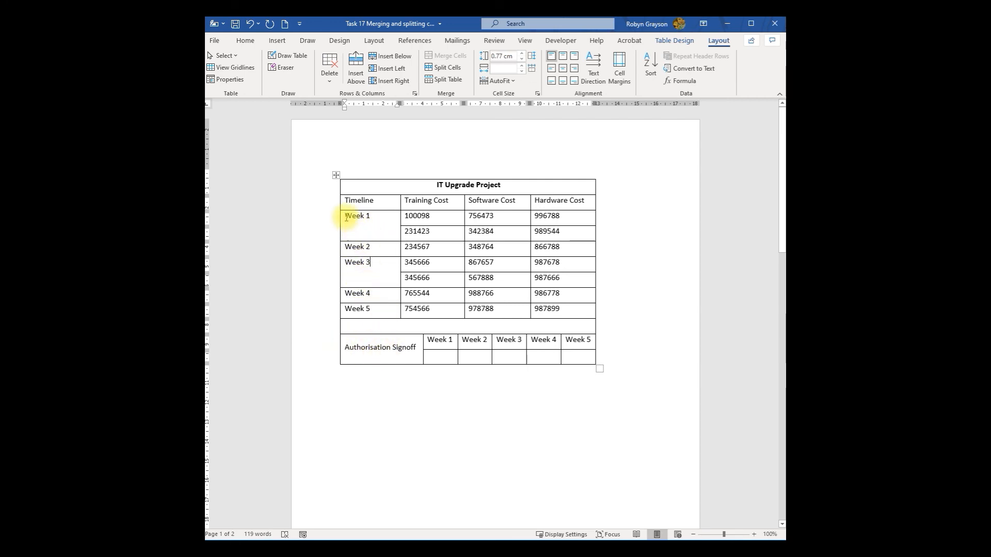
Align the Timeline entries Week 1 to Week 5 centre left within their cells.
left_click_drag(345, 216, 359, 309)
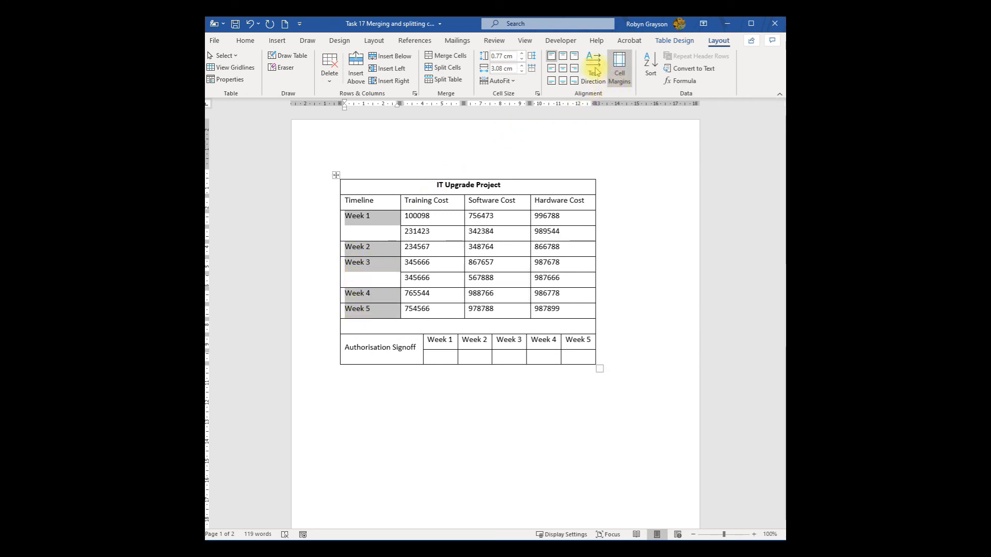
left_click(551, 73)
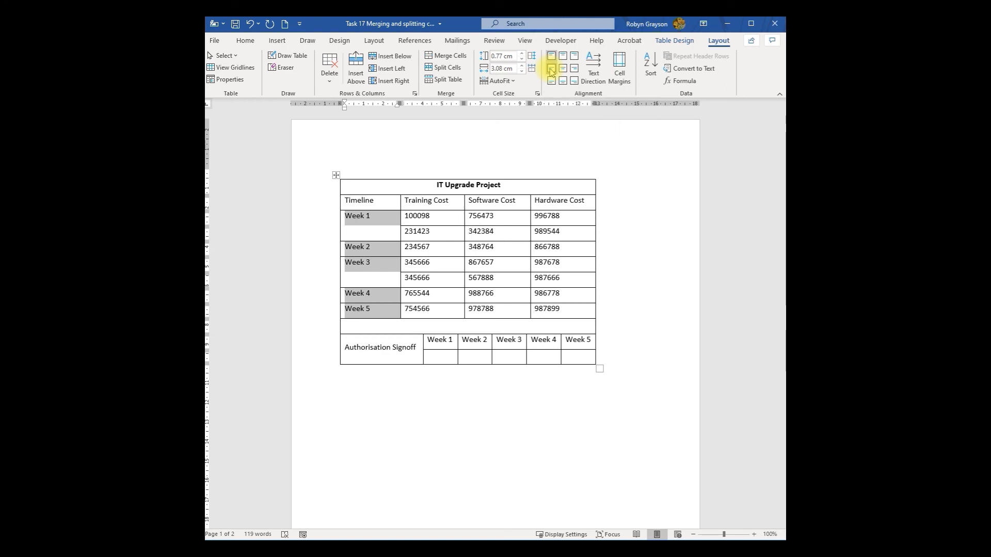
left_click(382, 250)
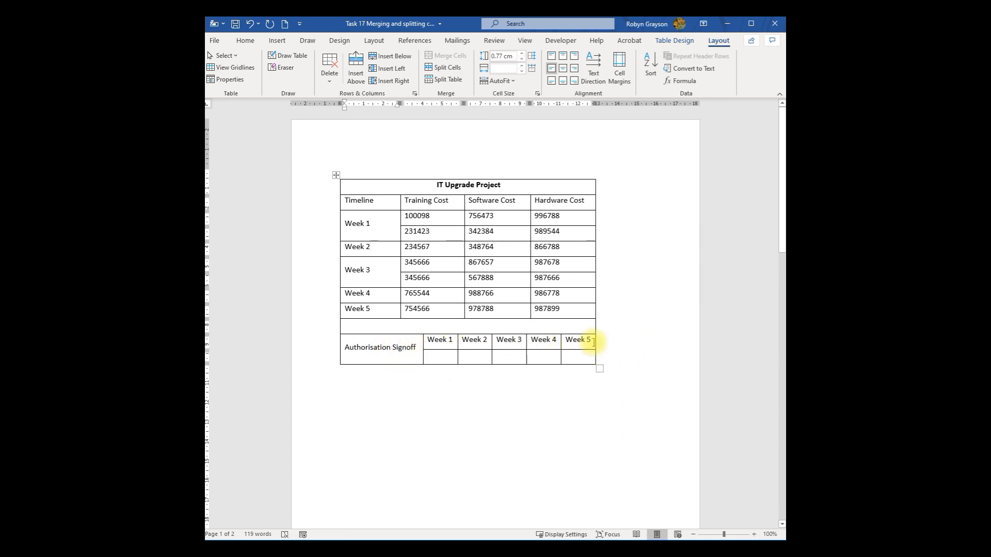
Examine the Café Fitout exercise table and the formatted example below it, and return to the IT Upgrade Project table.
scroll(643, 355, "down", 3)
scroll(644, 356, "down", 15)
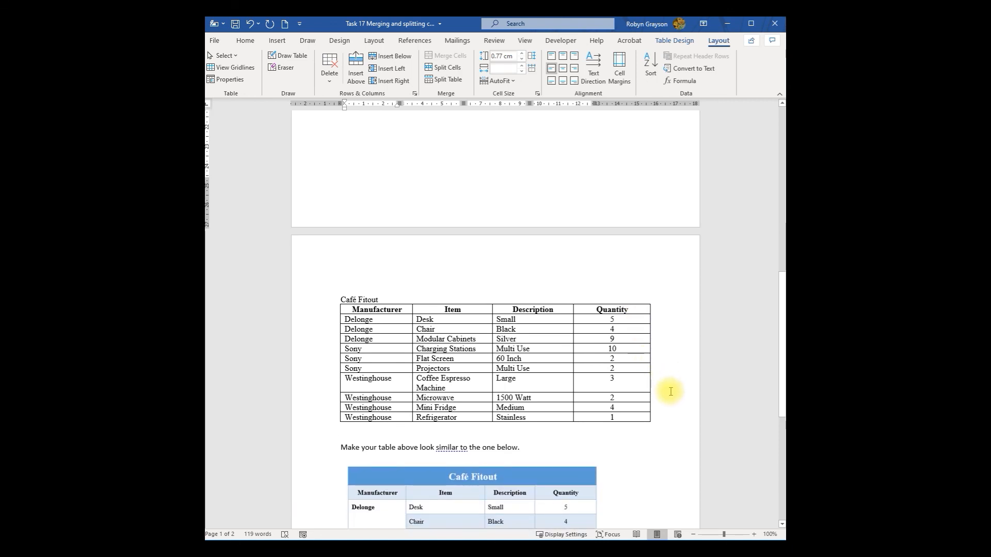
scroll(669, 391, "down", 3)
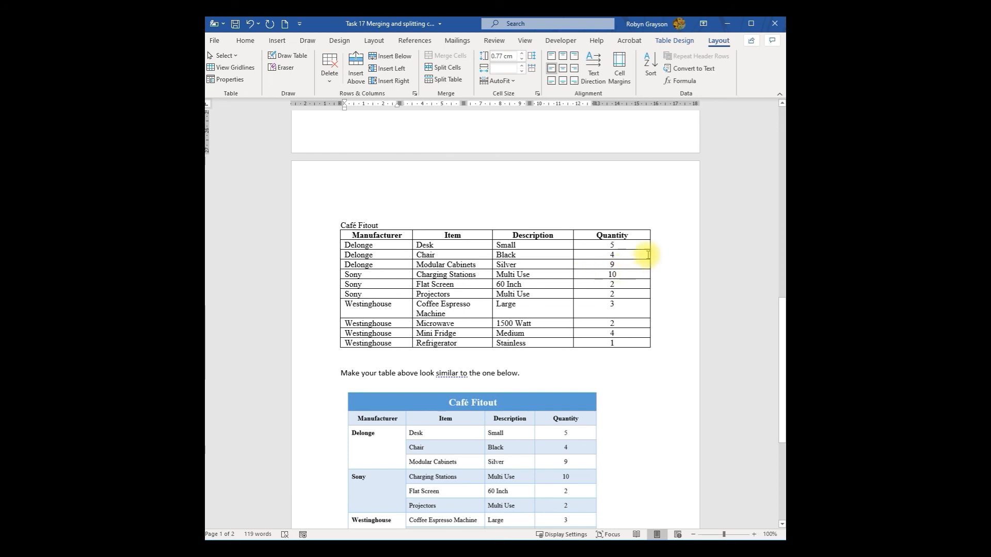
scroll(665, 353, "down", 2)
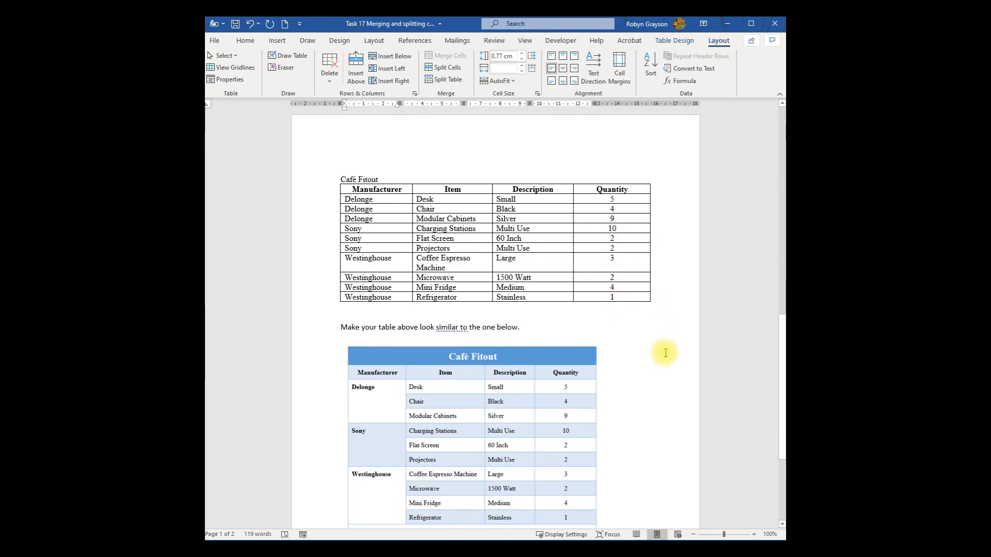
scroll(666, 353, "down", 2)
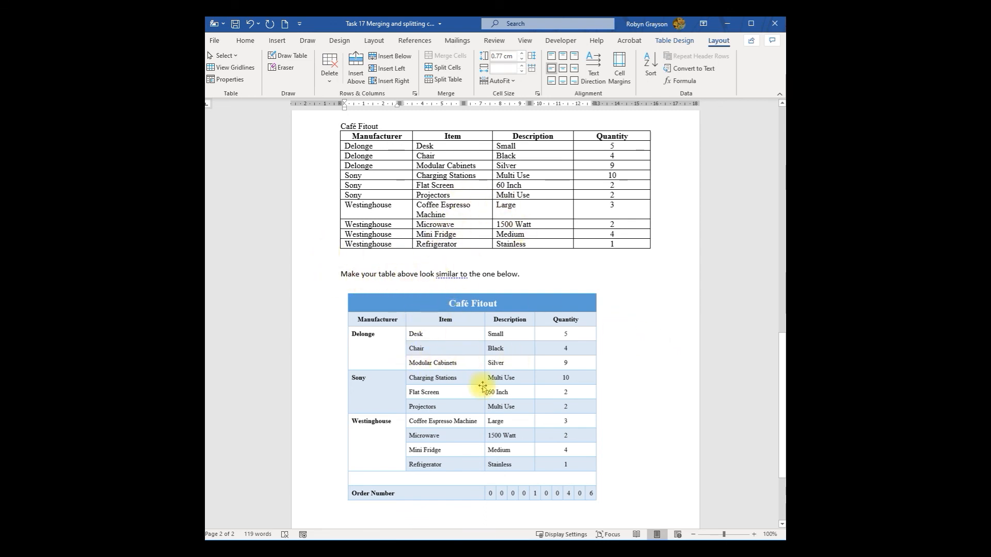
left_click(539, 420)
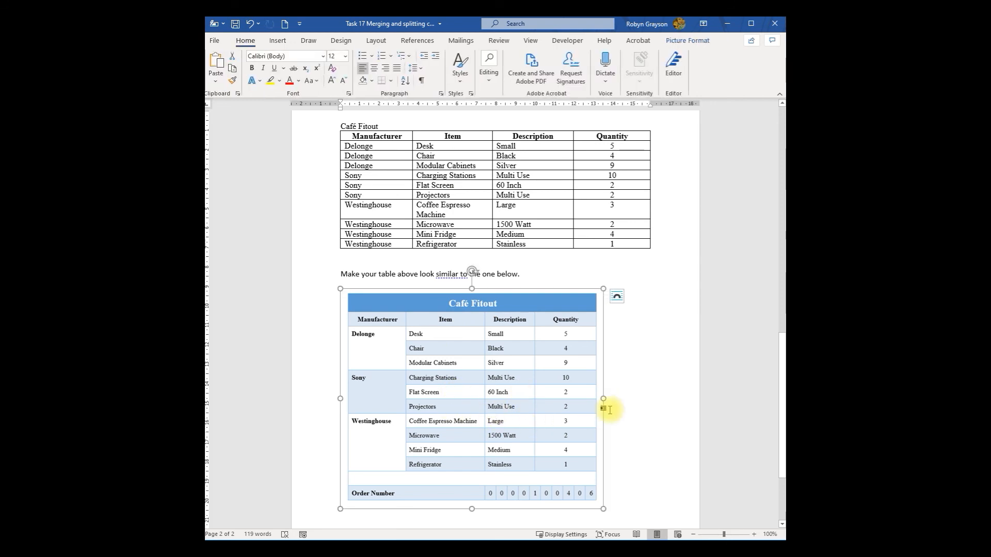
left_click(670, 394)
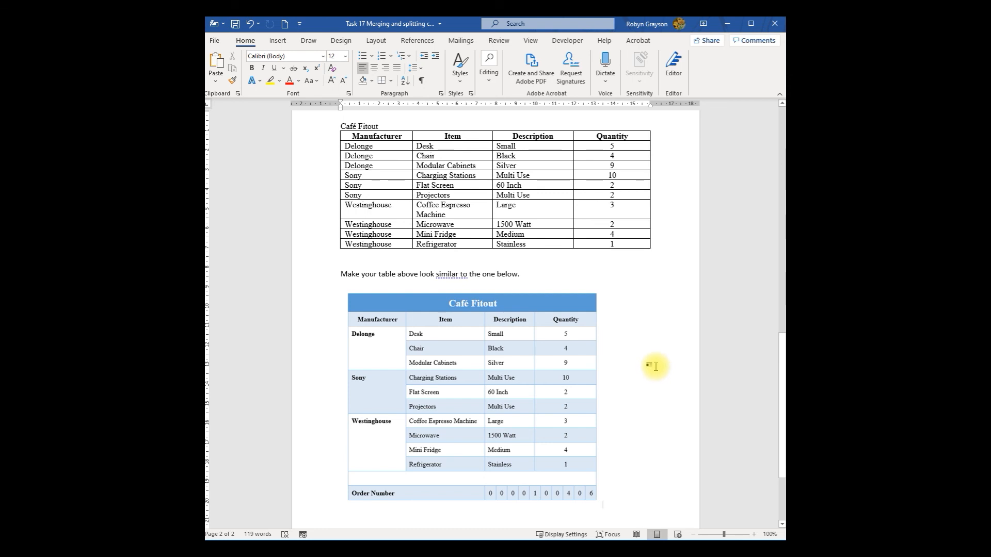
scroll(658, 364, "down", 1)
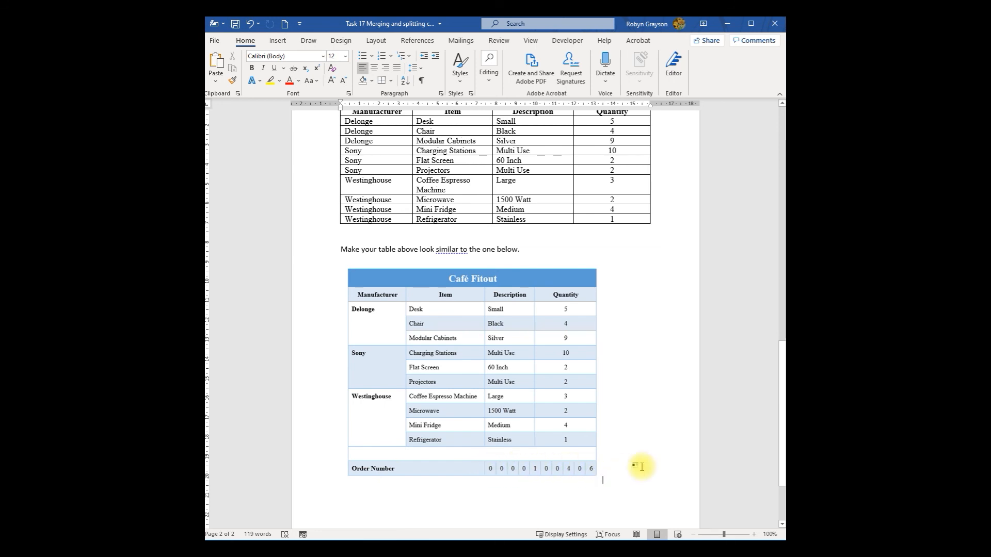
scroll(553, 439, "up", 1)
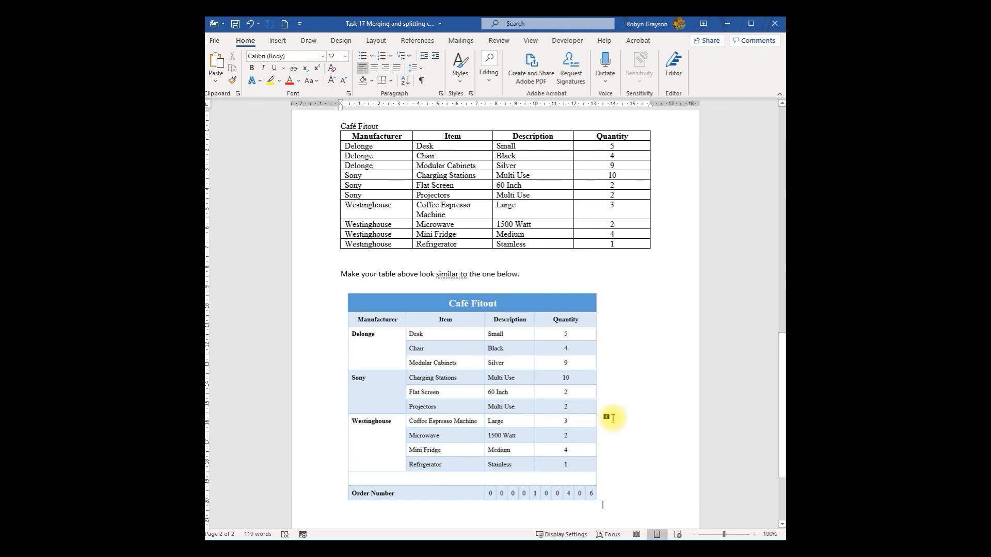
scroll(652, 413, "down", 2)
scroll(652, 413, "down", 3)
scroll(652, 412, "up", 9)
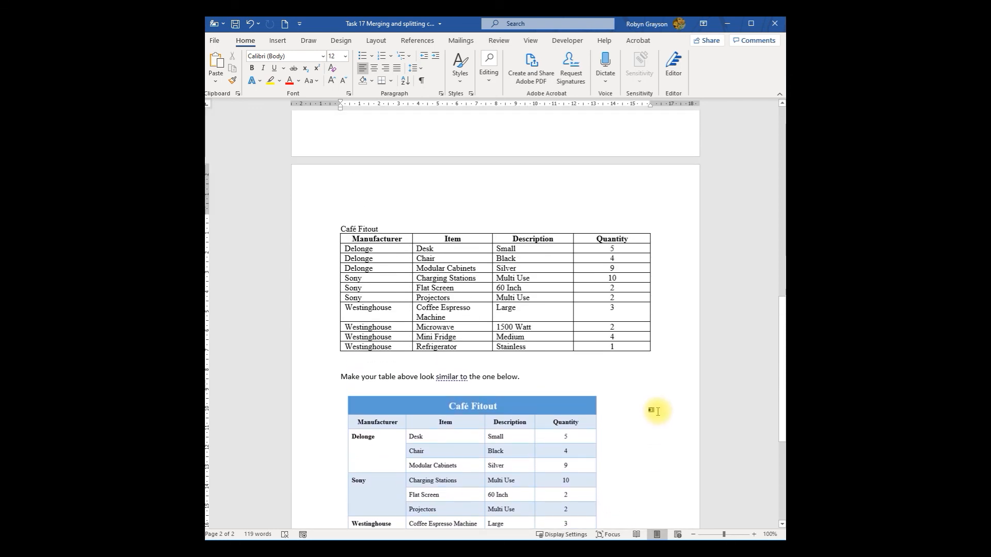
scroll(653, 413, "up", 20)
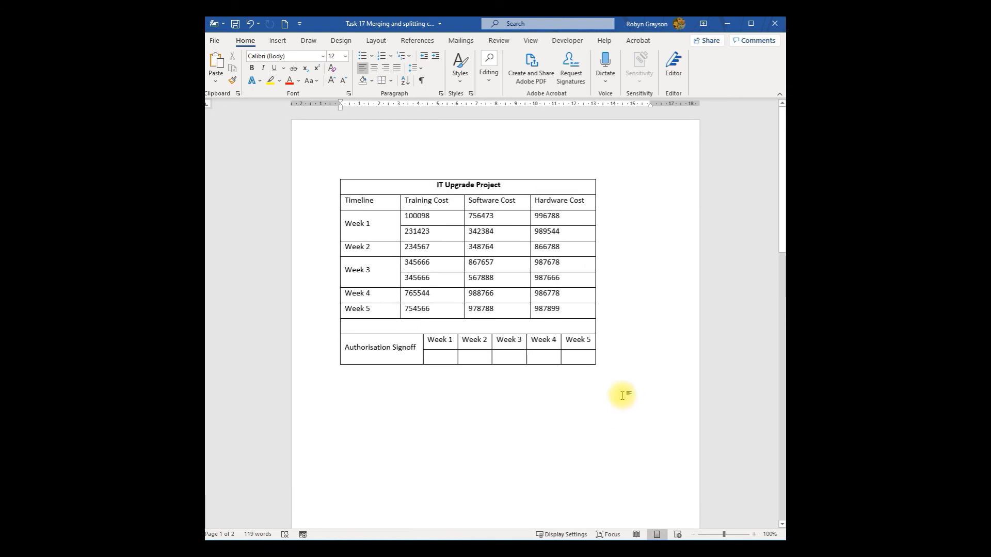